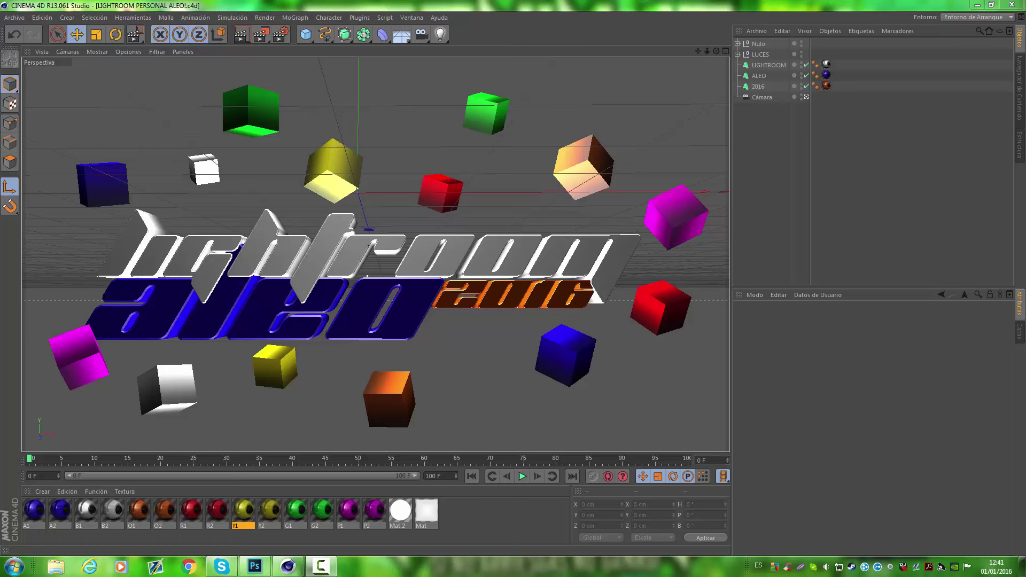
Hide every Cubo in the Nulo group so only the LIGHTROOM, ALEO and 2016 text remains.
left_click(738, 44)
left_click(807, 54)
left_click(806, 65)
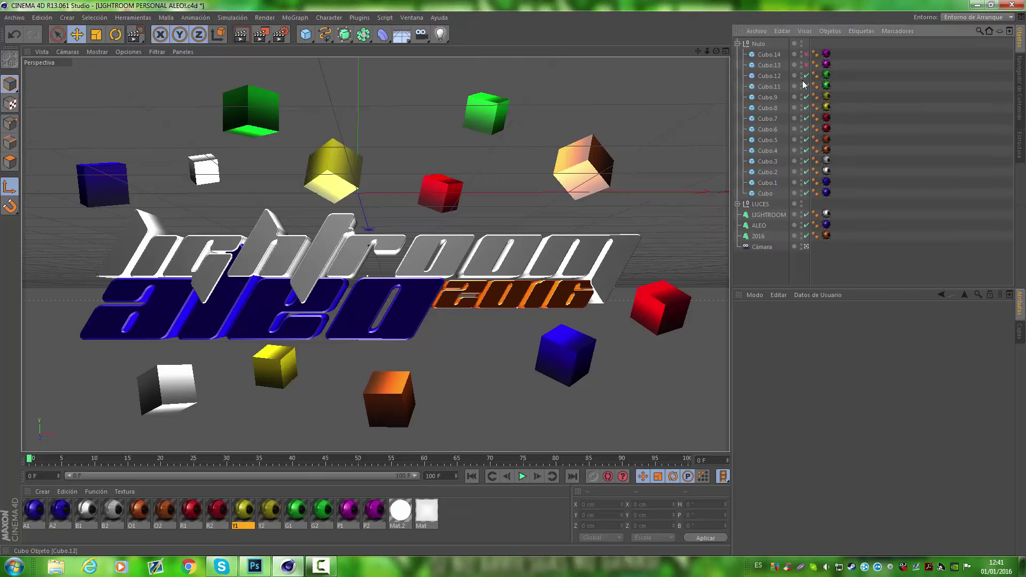
left_click(806, 75)
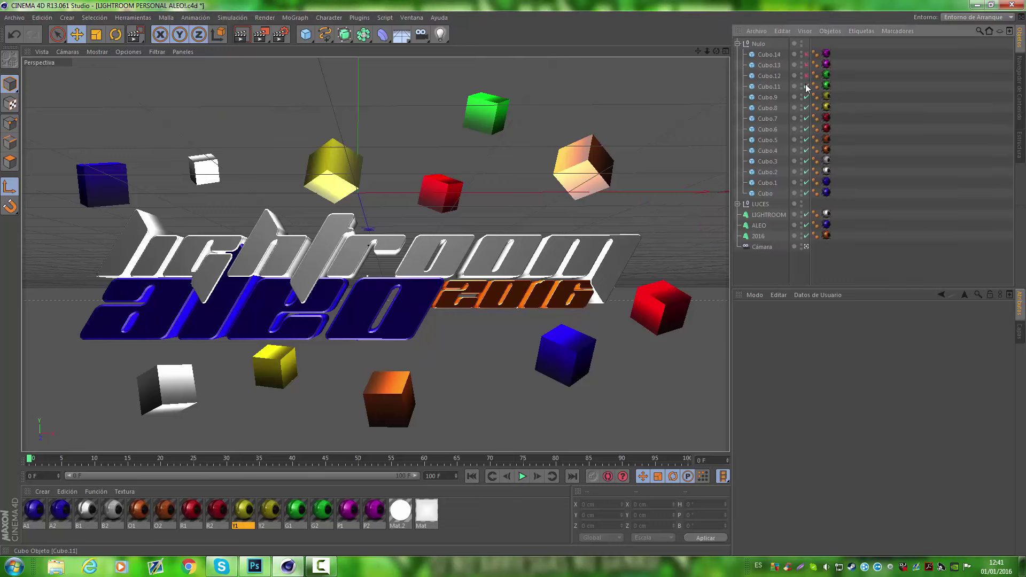
left_click(806, 97)
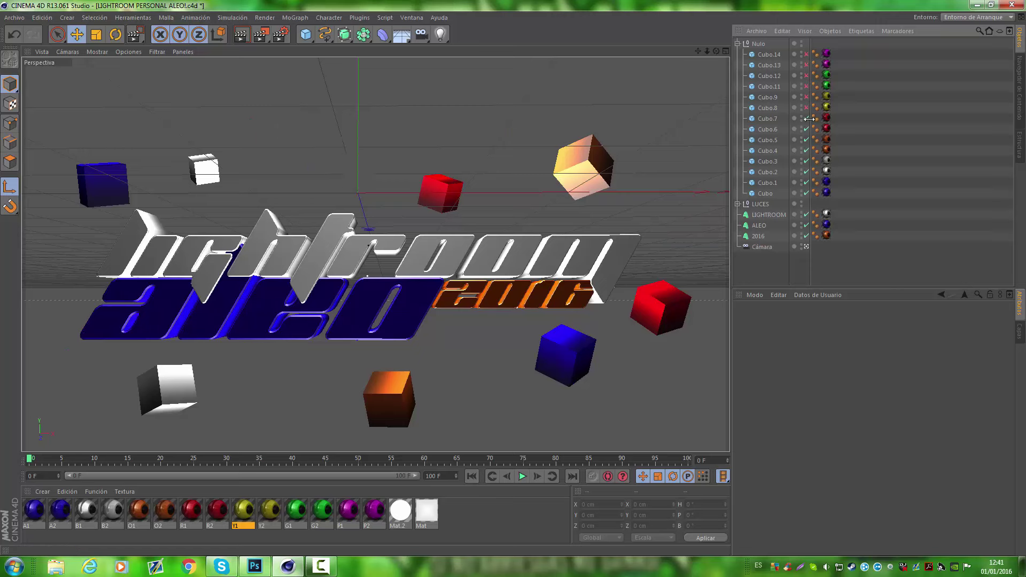
left_click(806, 118)
left_click(806, 139)
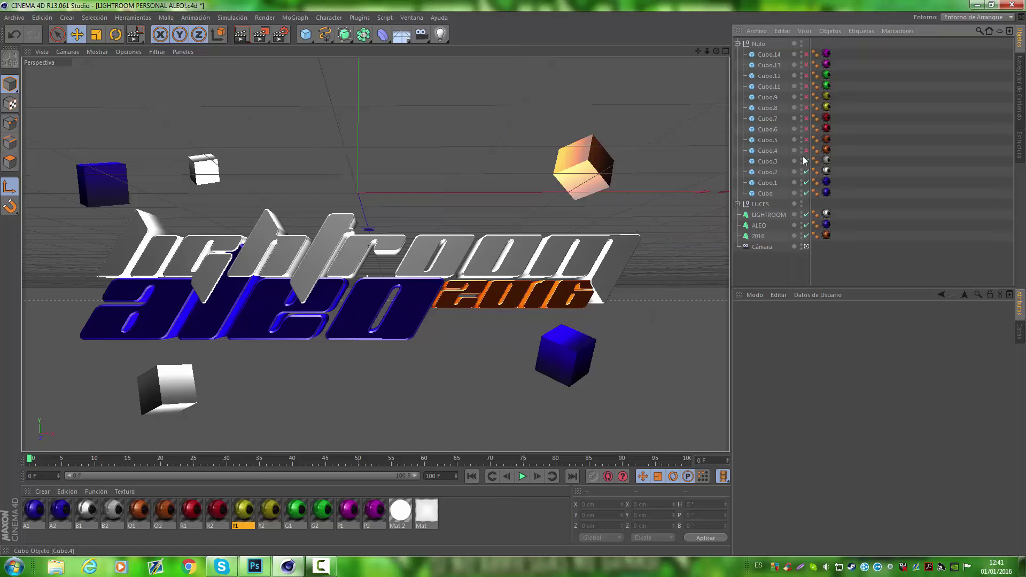
left_click(806, 161)
left_click(806, 182)
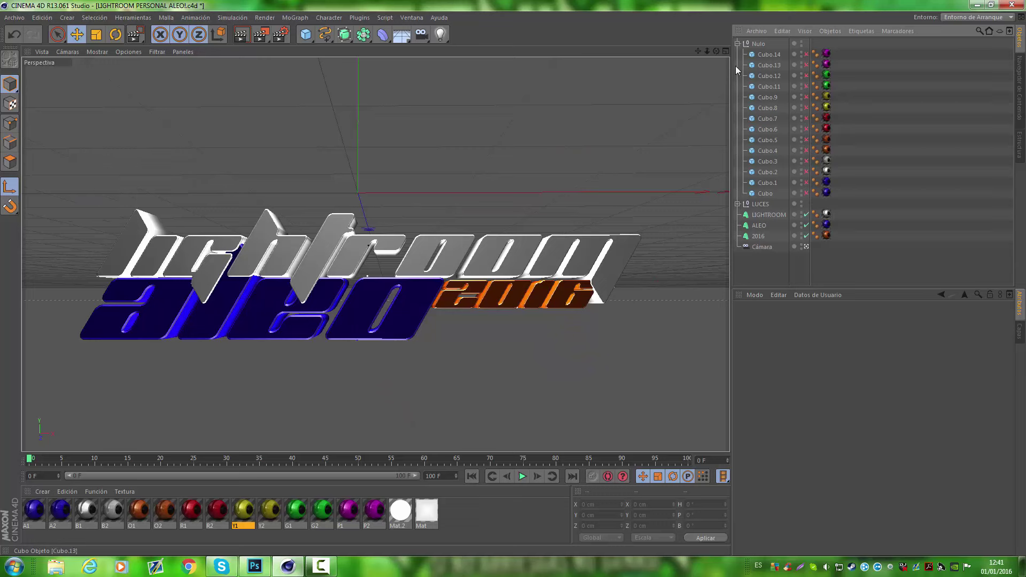
left_click(737, 44)
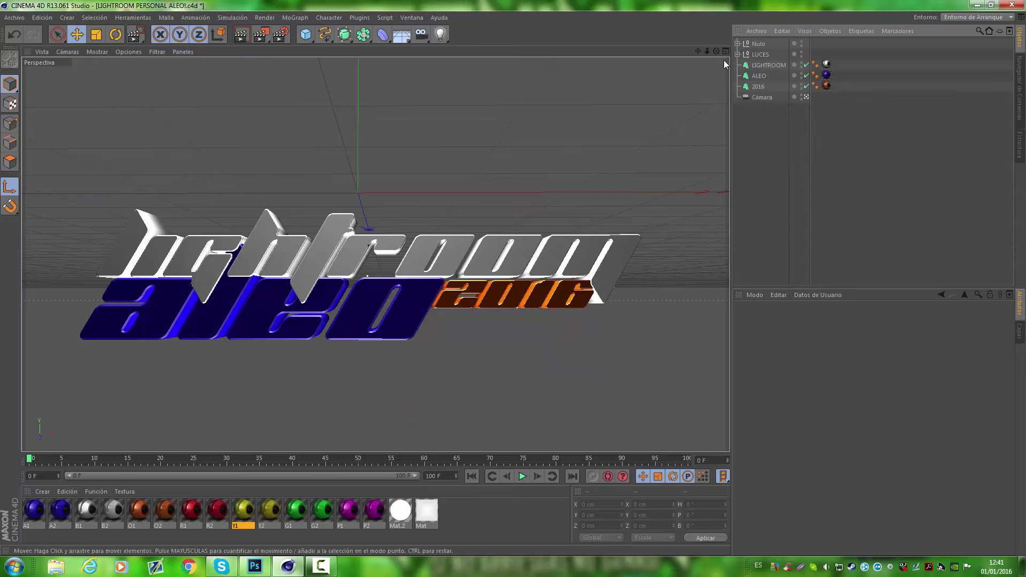
left_click(759, 76)
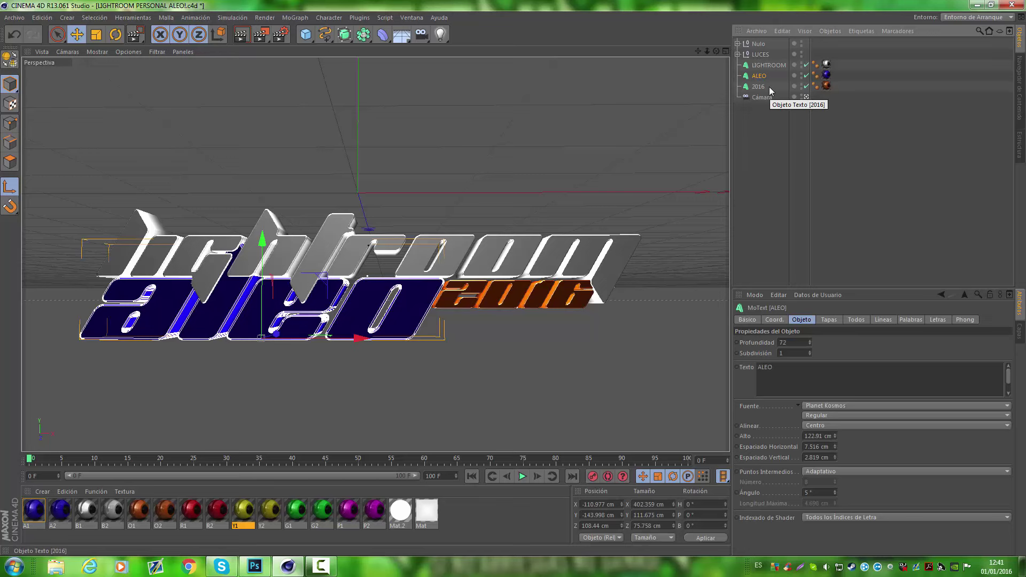
left_click(776, 76, "ctrl")
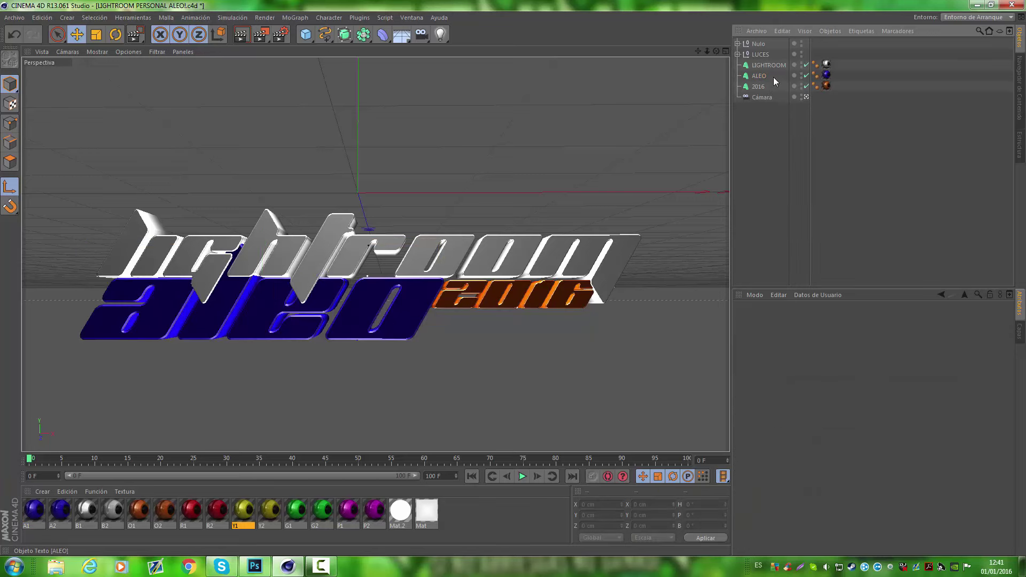
left_click(761, 75)
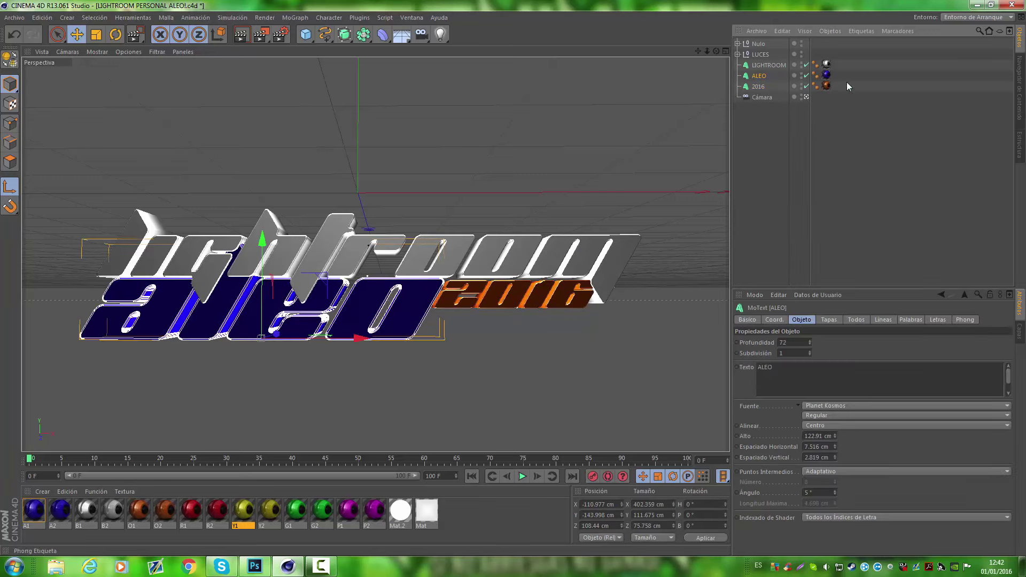
left_click(807, 75)
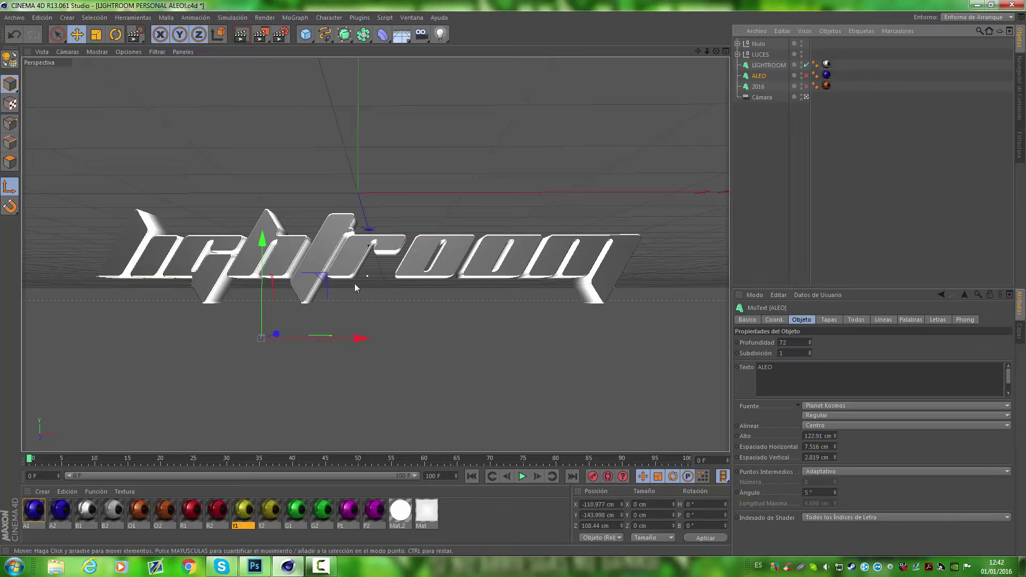
left_click(42, 517)
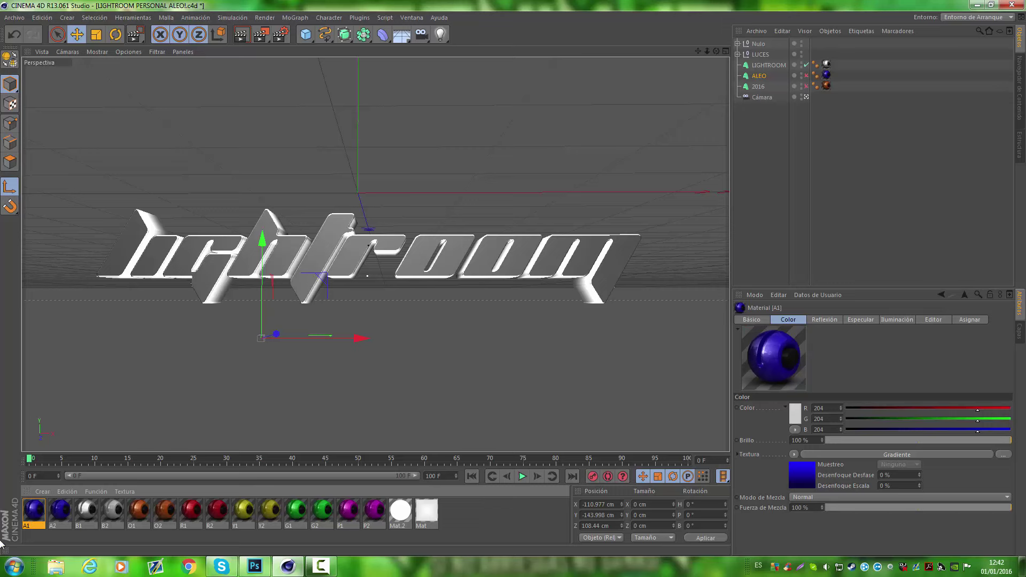
left_click(67, 514)
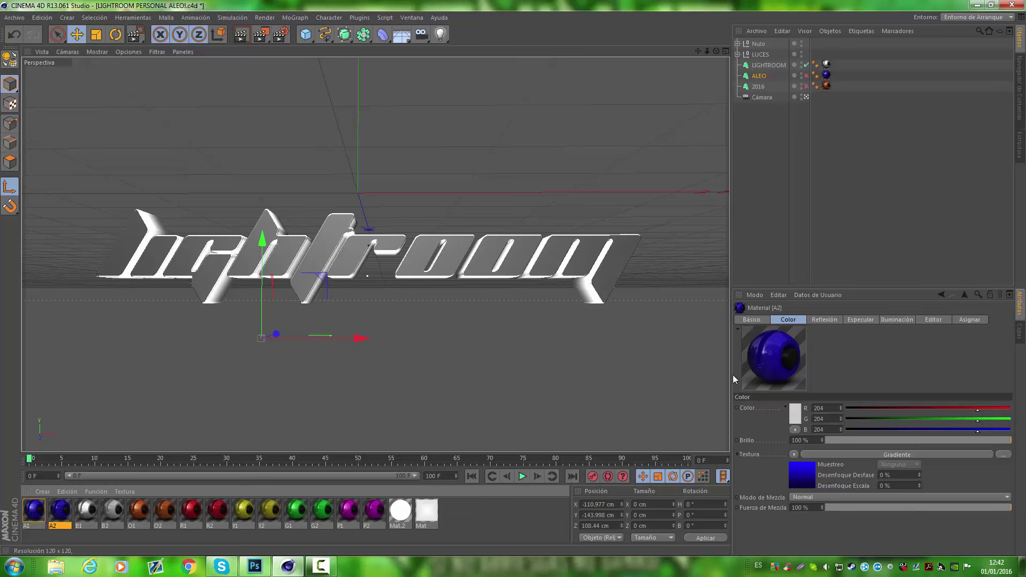
left_click(35, 512)
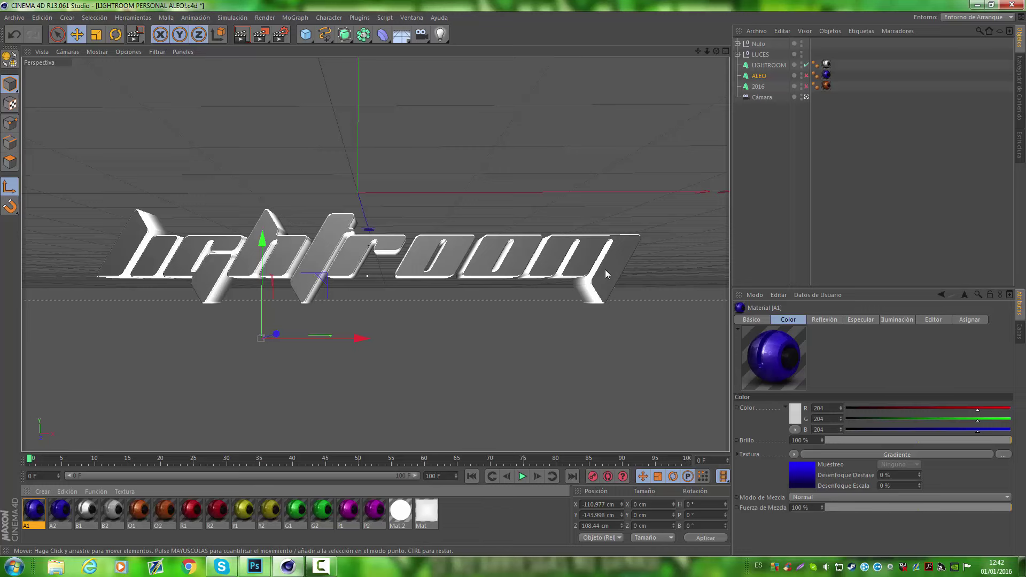
left_click(806, 75)
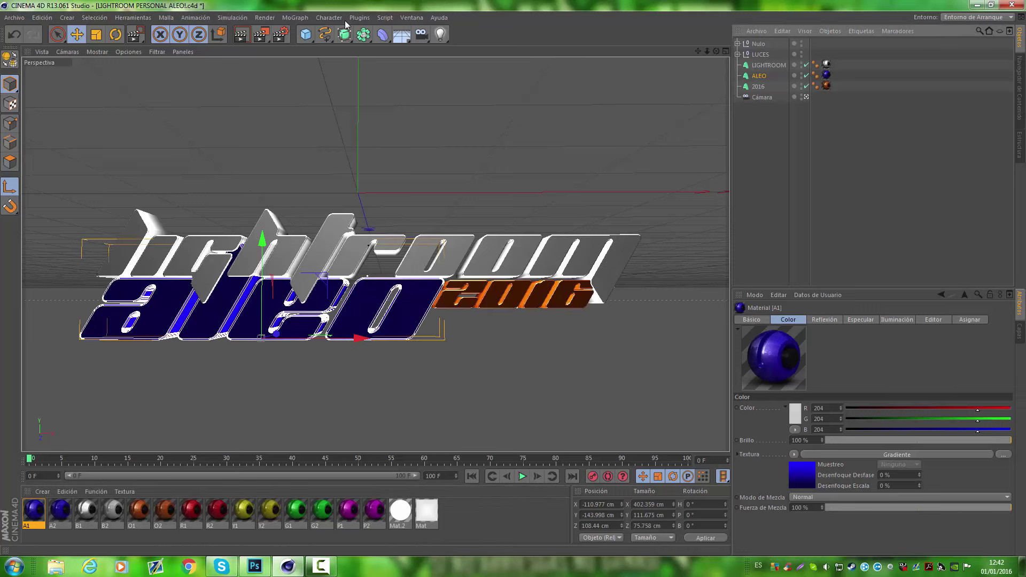
Try rendering the scene, dismiss the file write error, and close the empty viewer.
left_click(287, 36)
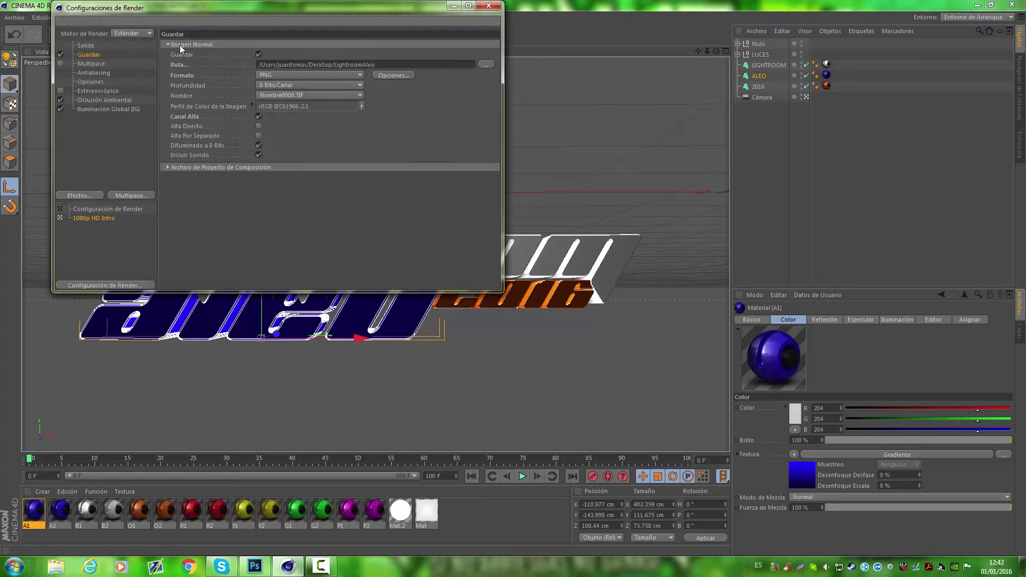
left_click(91, 46)
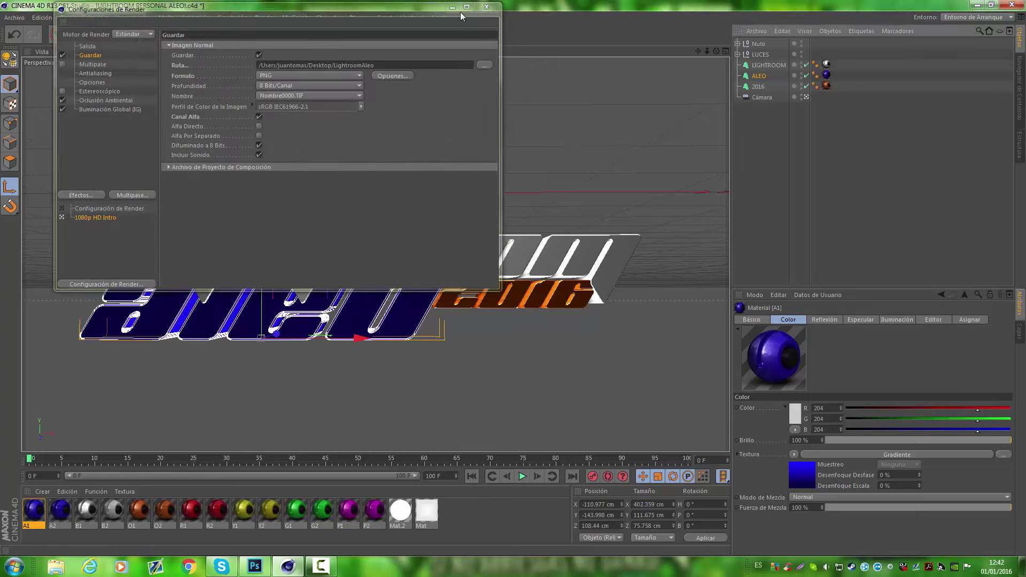
left_click(488, 5)
left_click(261, 38)
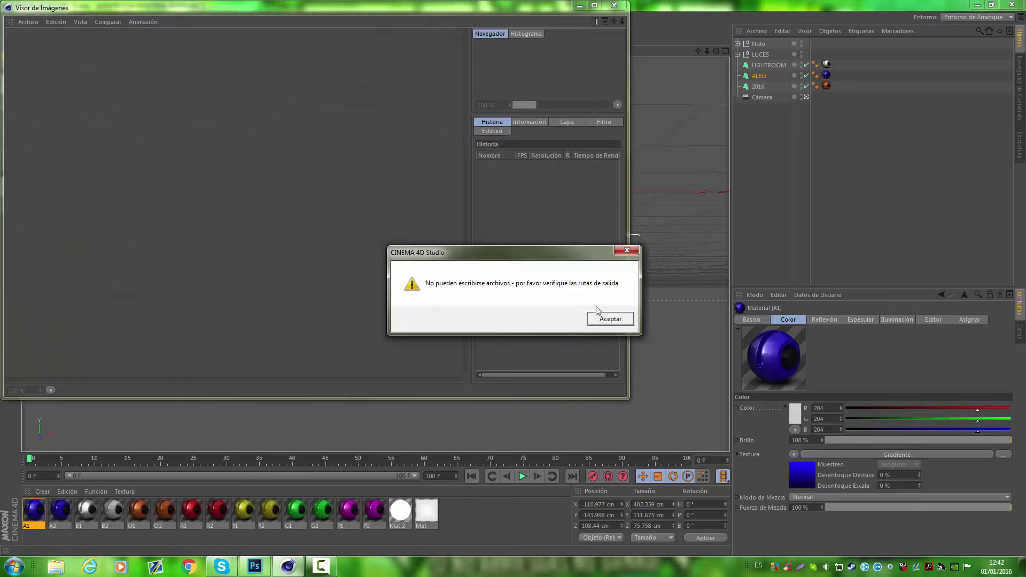
left_click(609, 319)
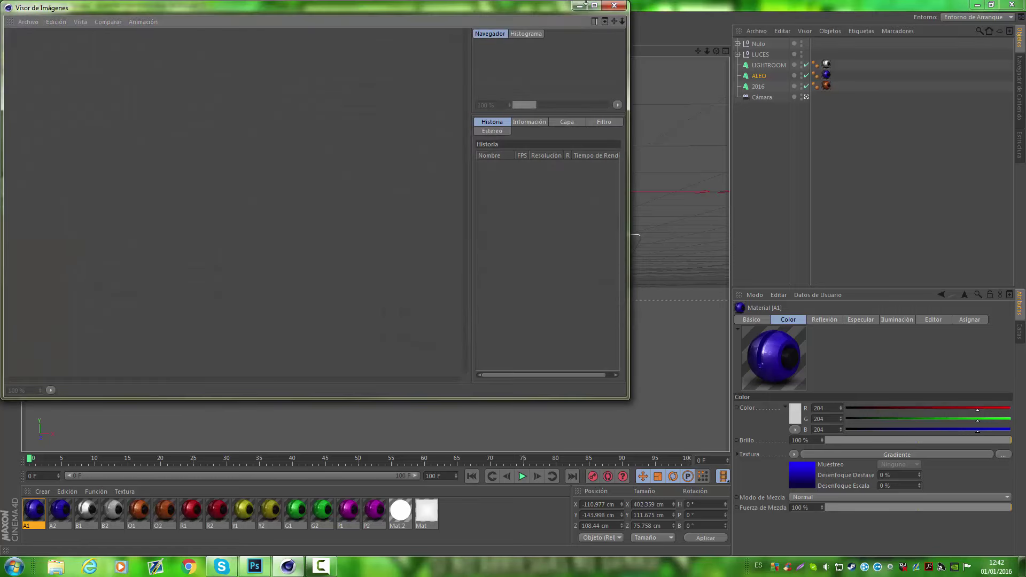
left_click(614, 5)
Set the render output path to the Desktop with the file name 'Lighr'.
left_click(280, 34)
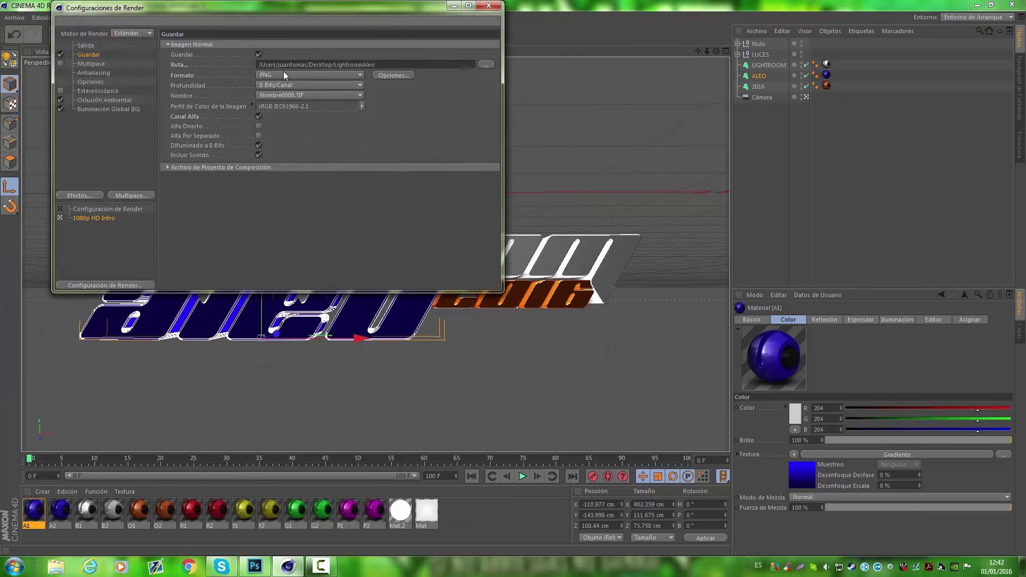
left_click(486, 64)
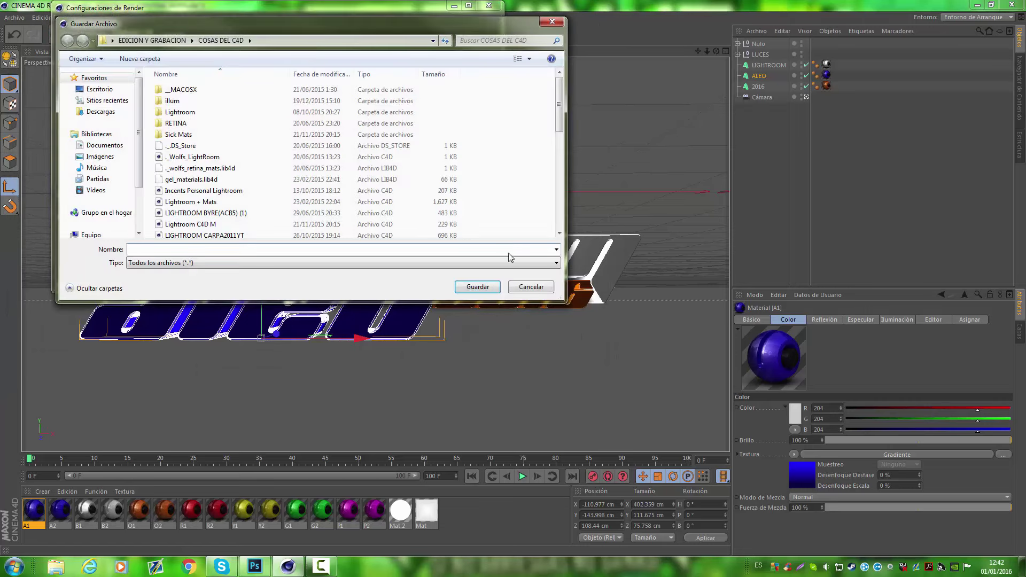
left_click(99, 89)
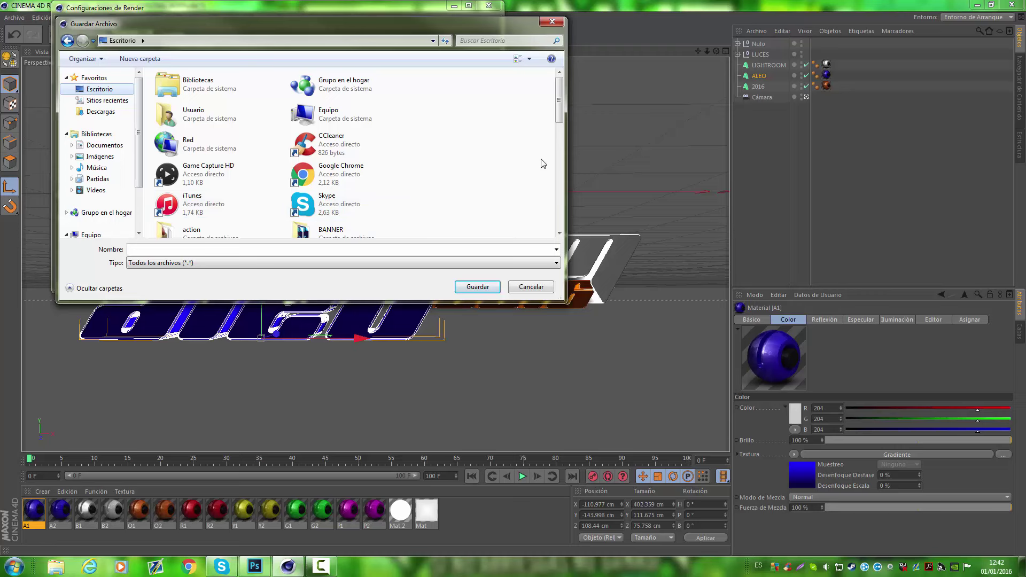
left_click(517, 248)
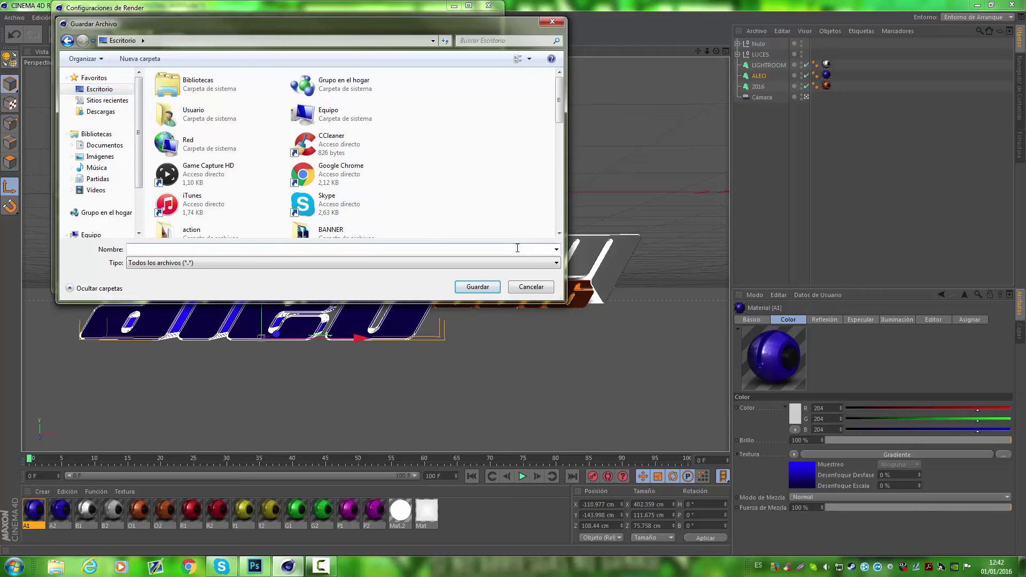
type("Kl")
key("BackSpace")
key("BackSpace")
type("Lighr")
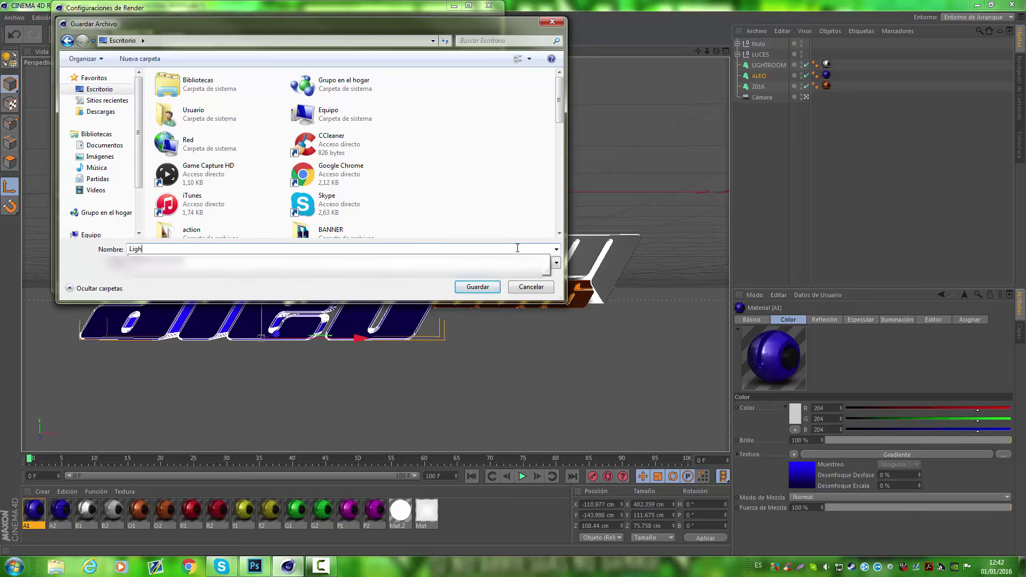
left_click(479, 288)
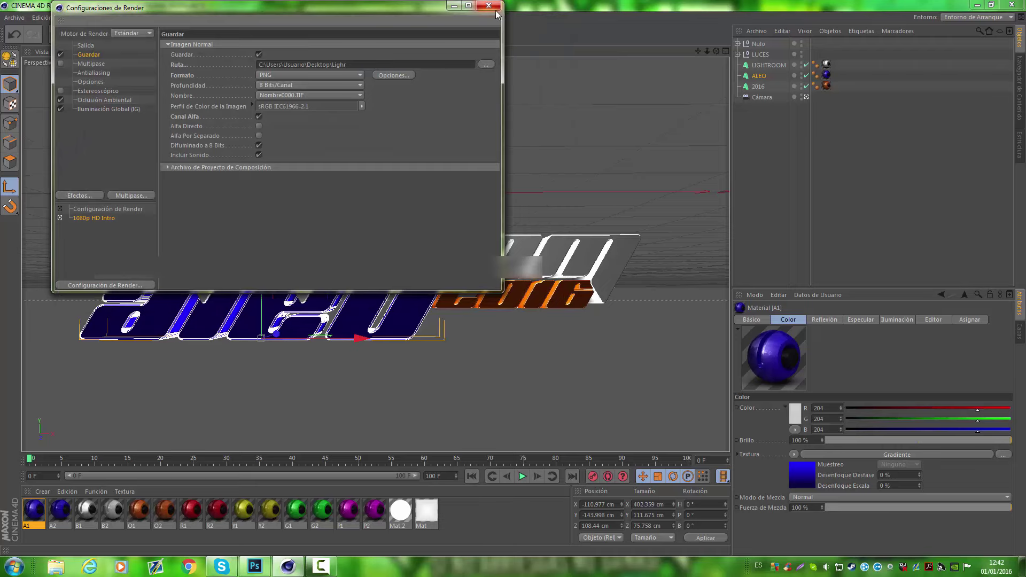
left_click(489, 5)
Render the logo at 1920×1080 in a maximized Picture Viewer, then return to Photoshop.
left_click(261, 36)
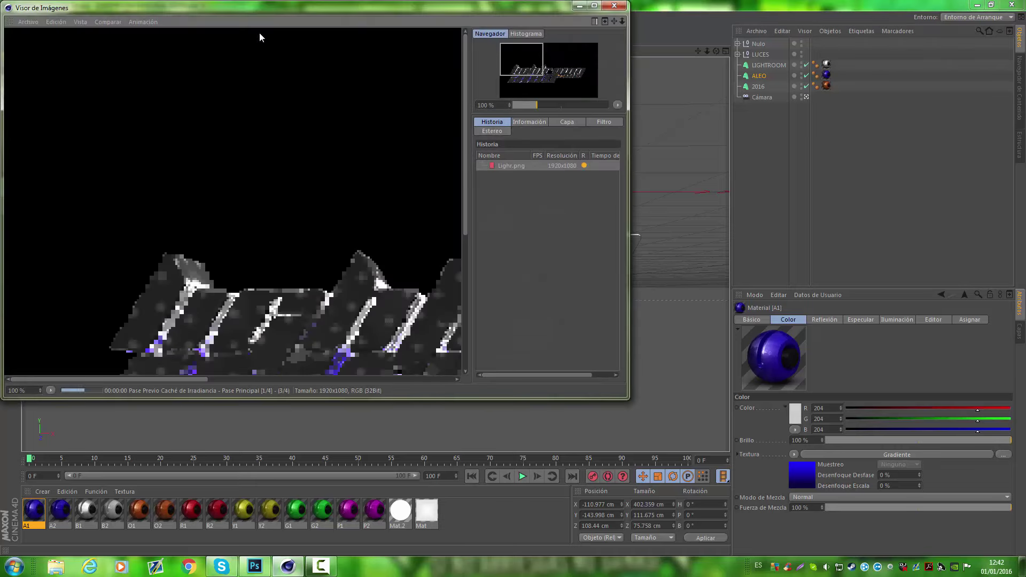
left_click(594, 5)
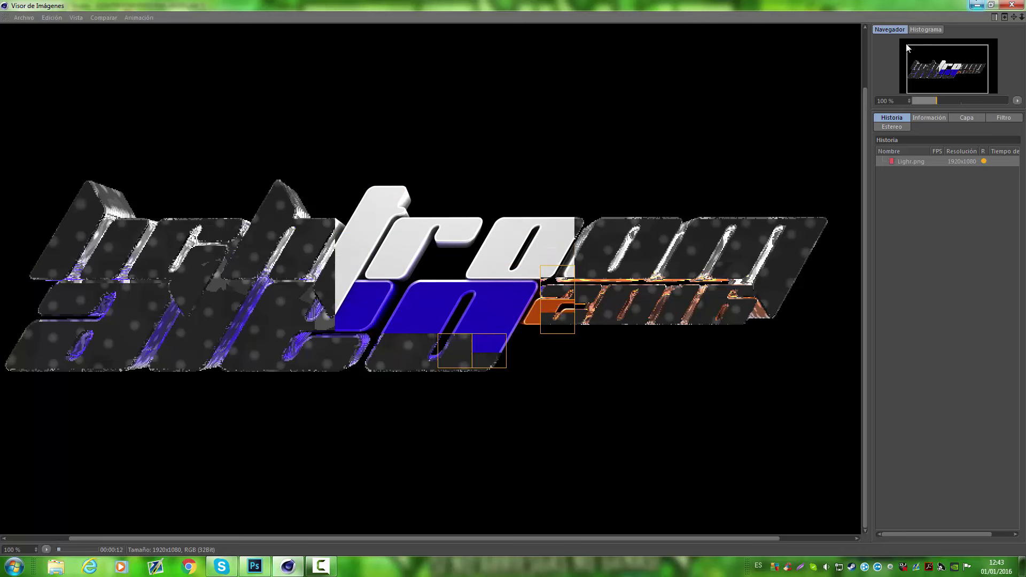
left_click(262, 566)
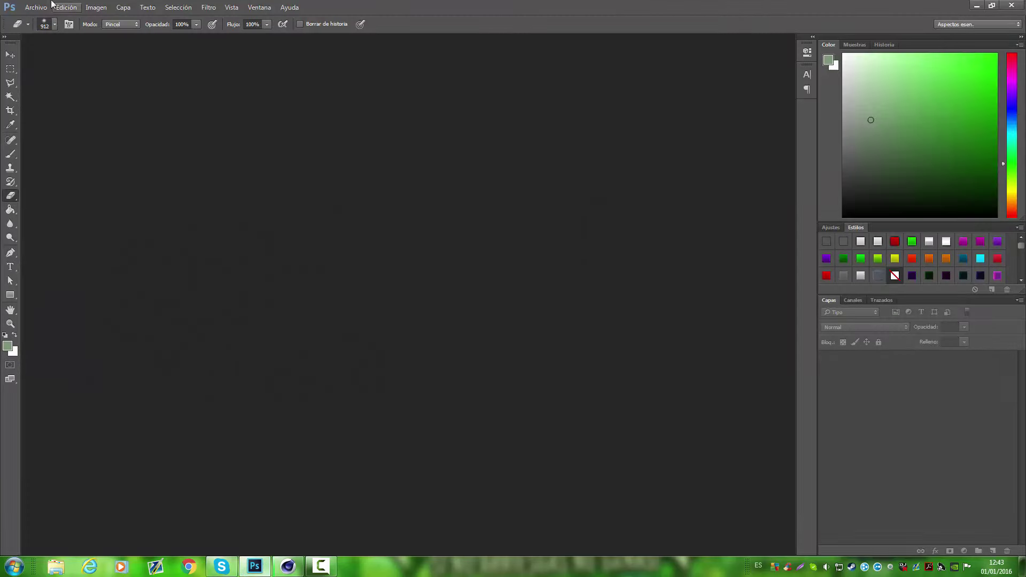
Create a 1920×1080 transparent document, then confirm the Cinema 4D render has finished.
left_click(36, 7)
left_click(43, 19)
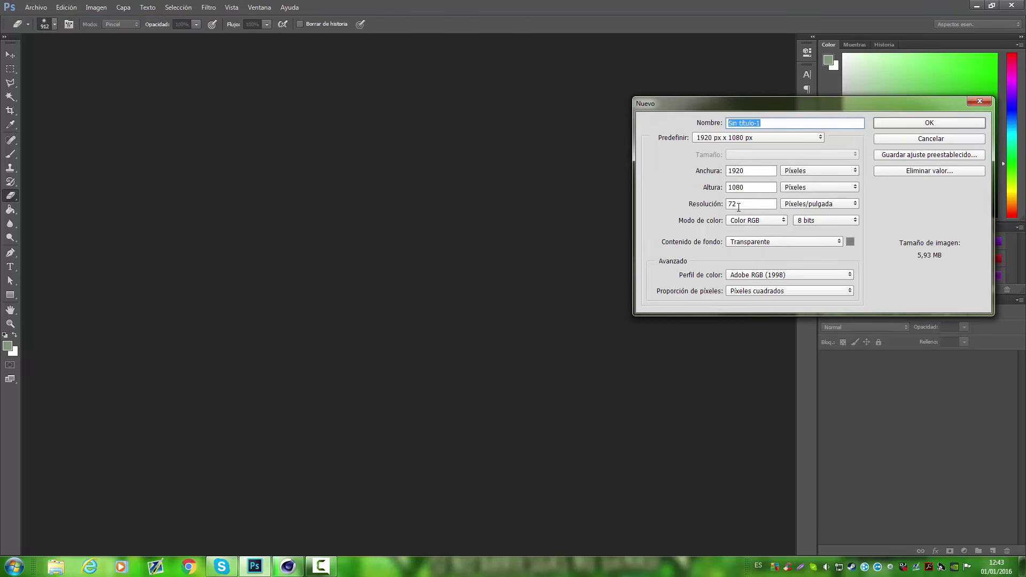
left_click(929, 123)
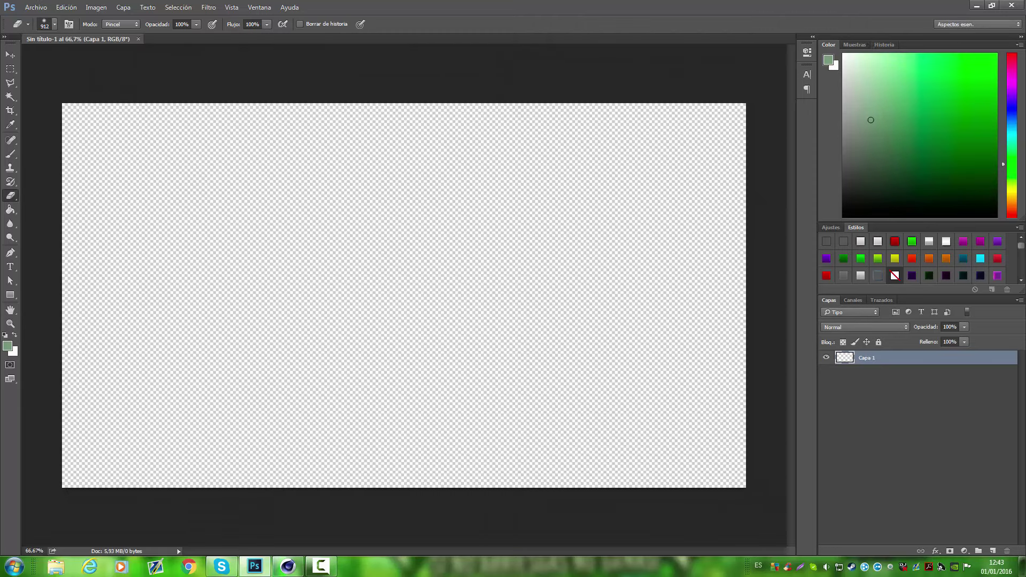
left_click(288, 566)
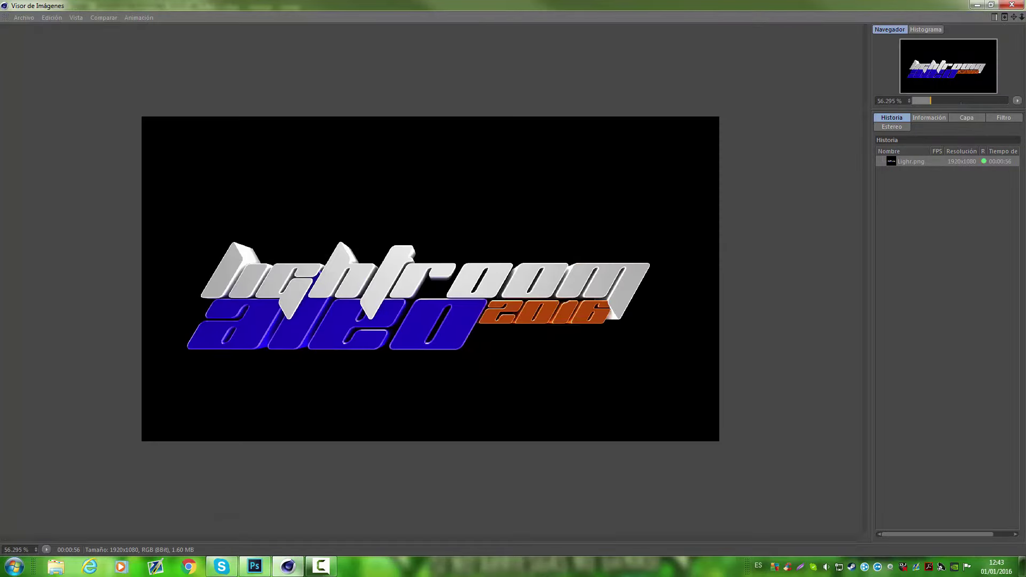
left_click(1011, 4)
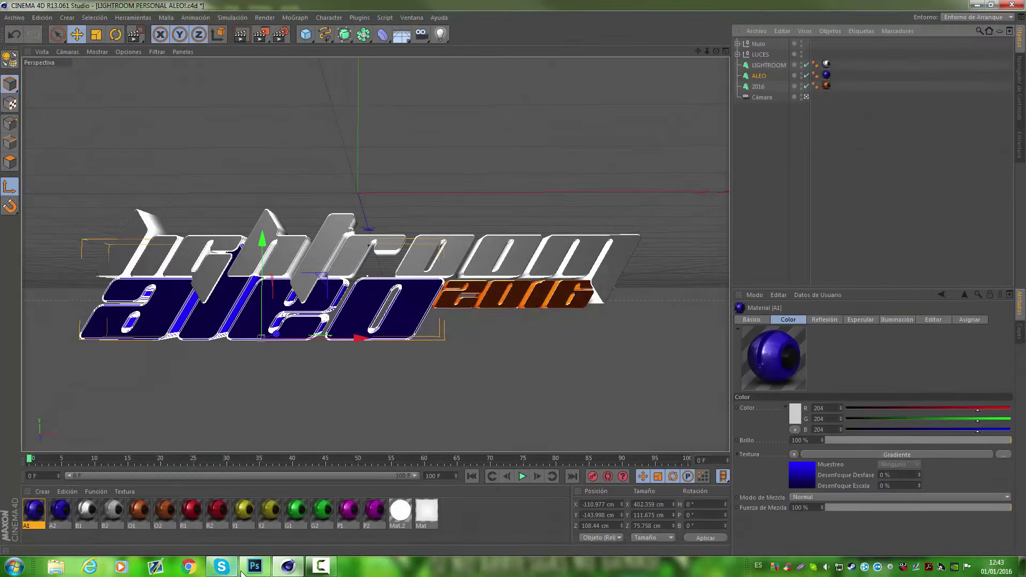
left_click(253, 568)
Place the Lighr render from the Desktop as an embedded layer at full size.
left_click(36, 7)
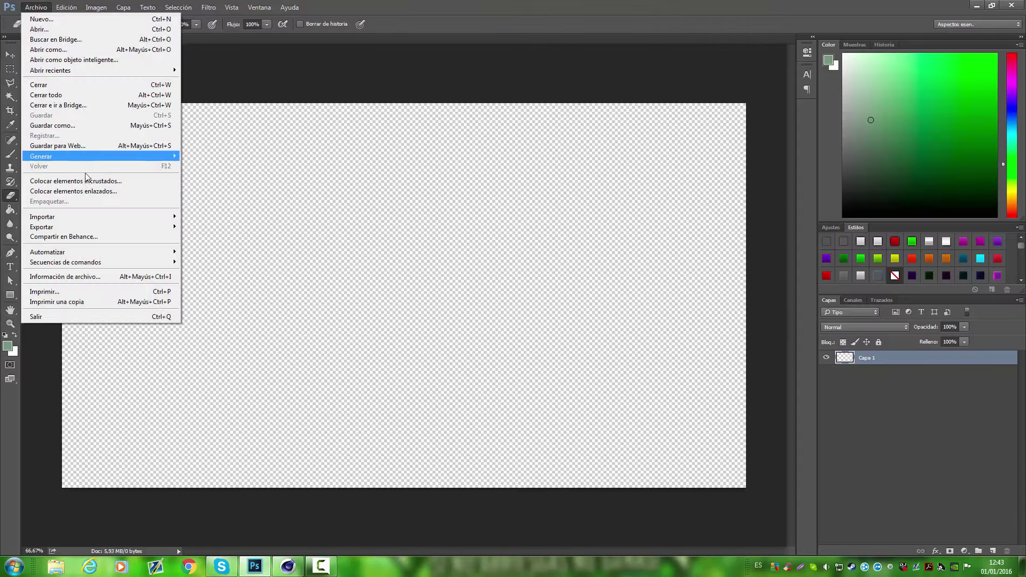
left_click(86, 180)
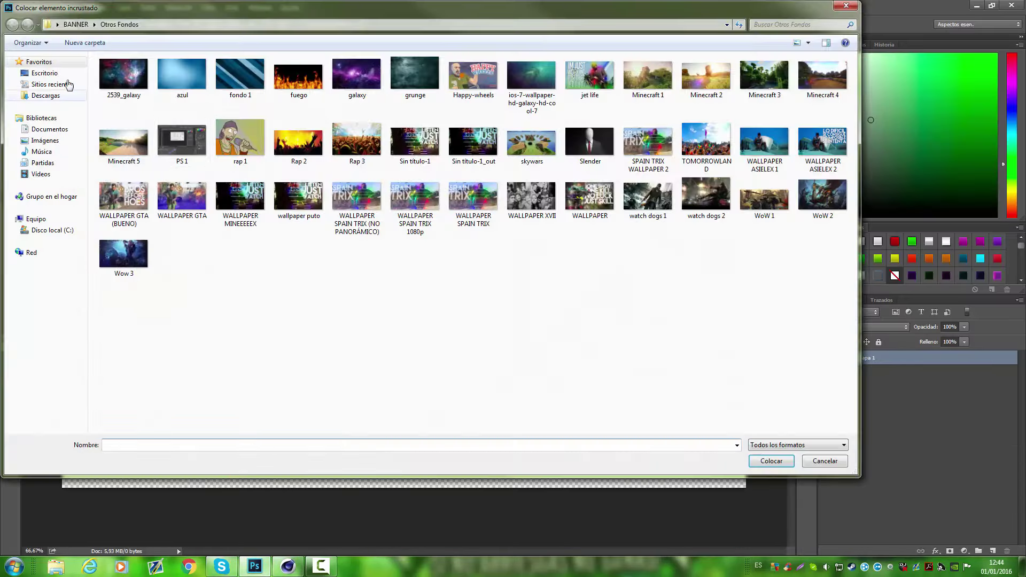
left_click(51, 73)
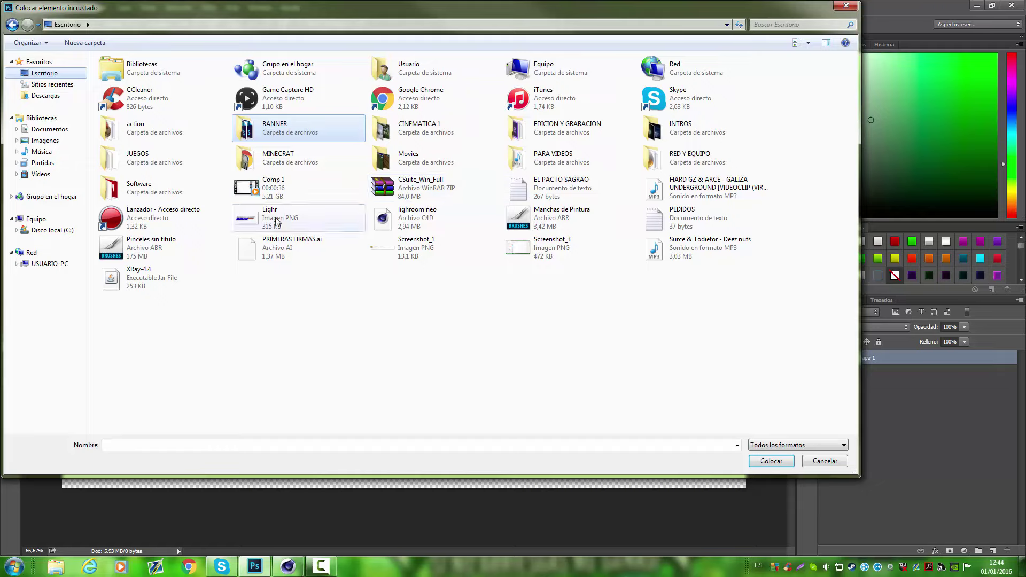
double_click(277, 219)
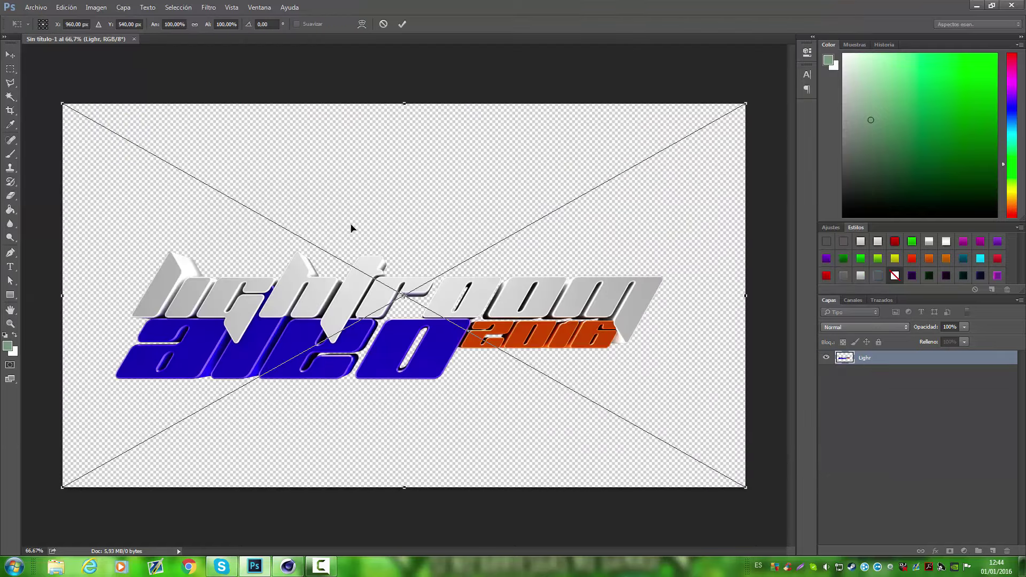
key("Return")
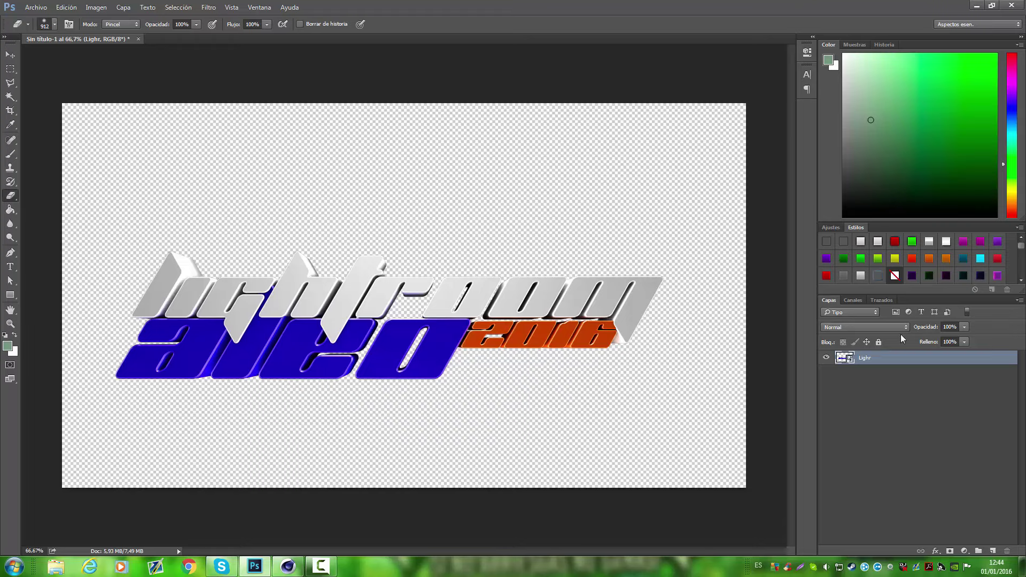
scroll(1021, 257, "down", 3)
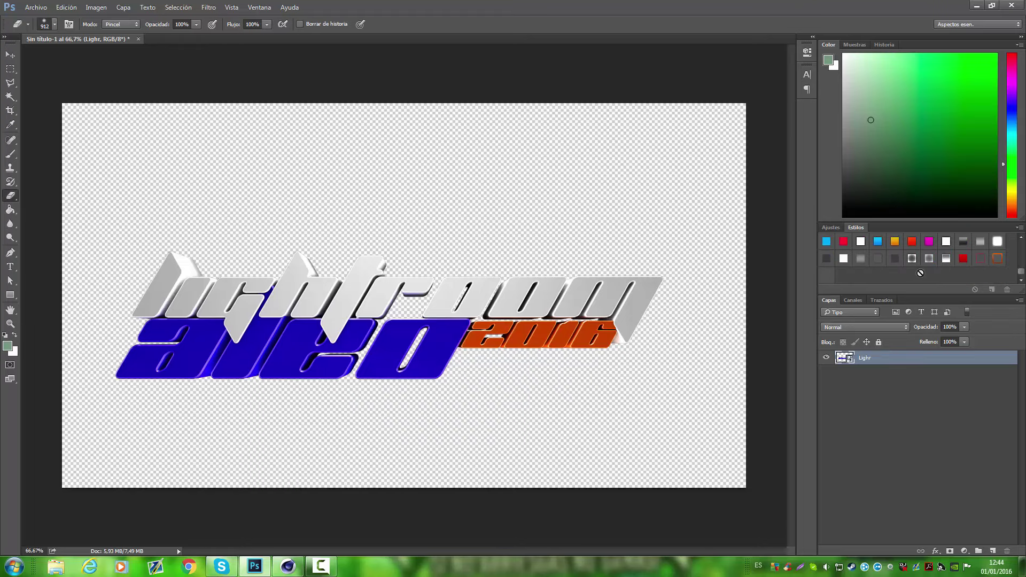
left_click(896, 259)
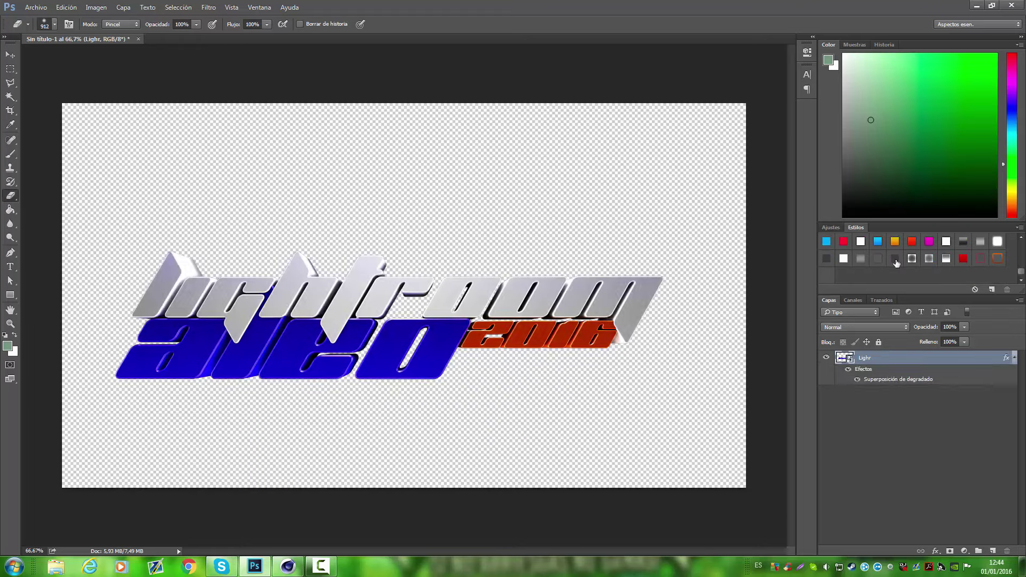
left_click(878, 259)
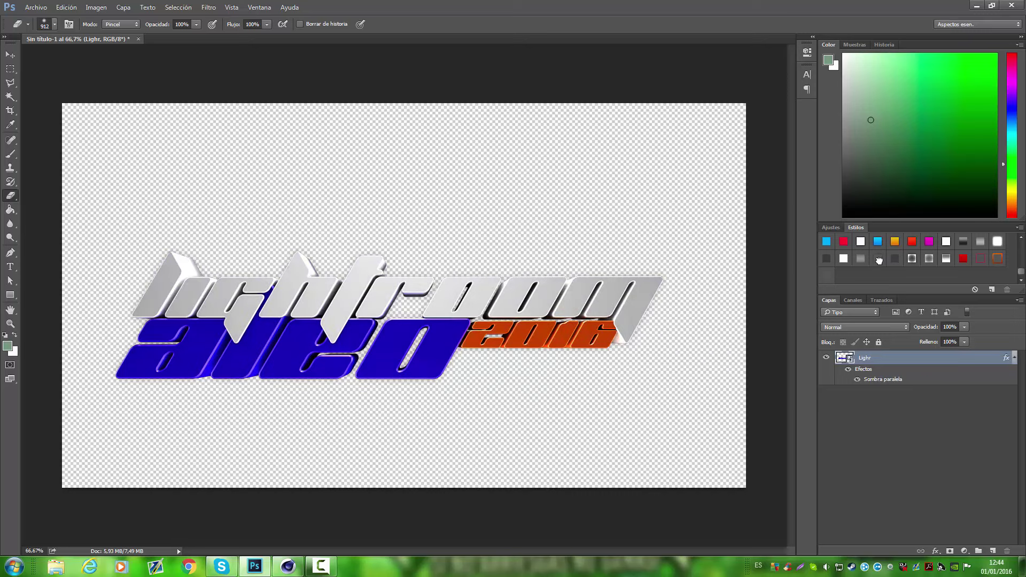
left_click(860, 259)
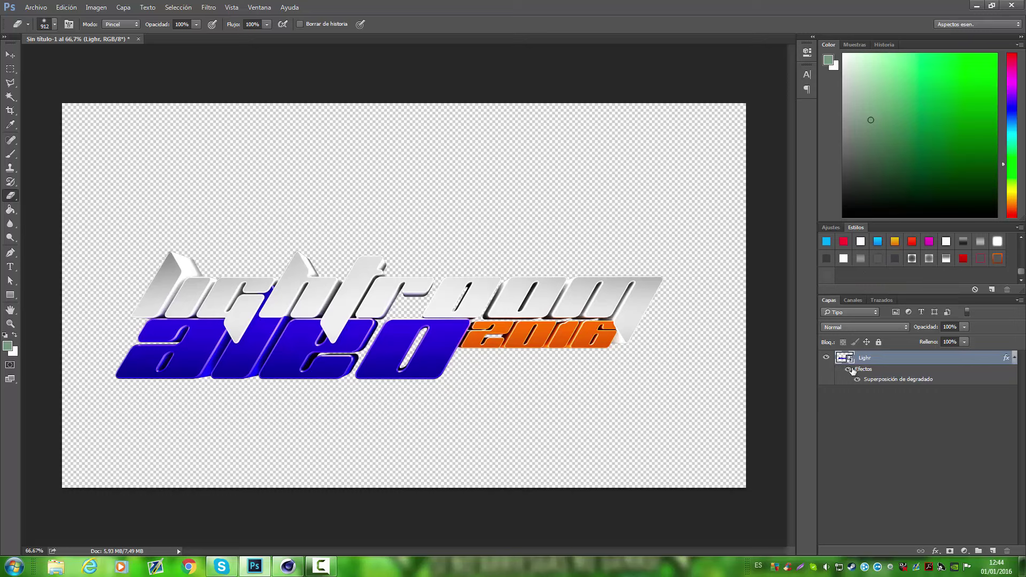
scroll(871, 254, "up", 2)
scroll(870, 268, "up", 2)
scroll(876, 283, "up", 2)
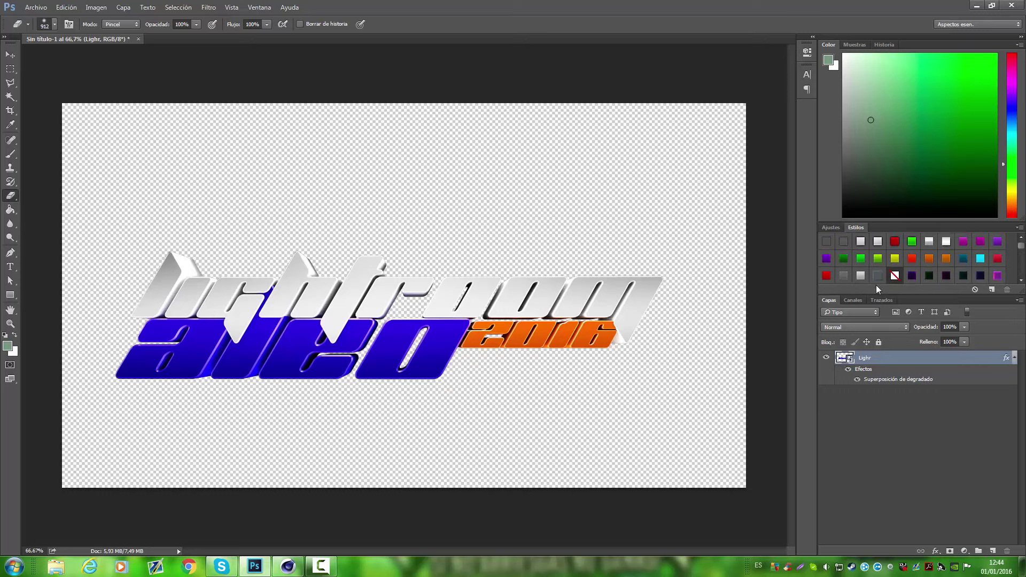
left_click(894, 275)
scroll(898, 270, "down", 3)
scroll(900, 267, "down", 1)
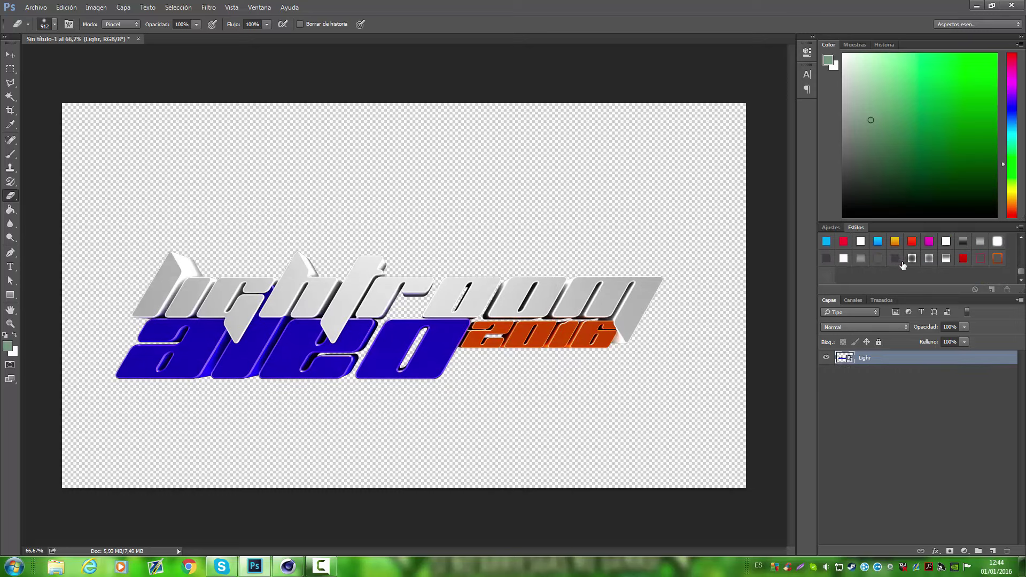
left_click(918, 259)
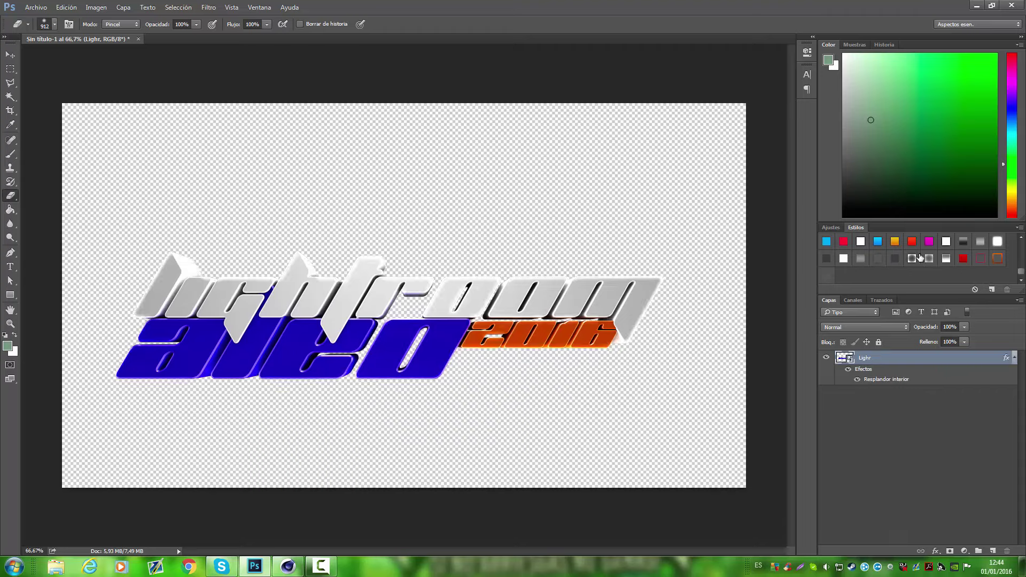
scroll(908, 262, "up", 1)
scroll(891, 267, "up", 1)
scroll(891, 266, "up", 1)
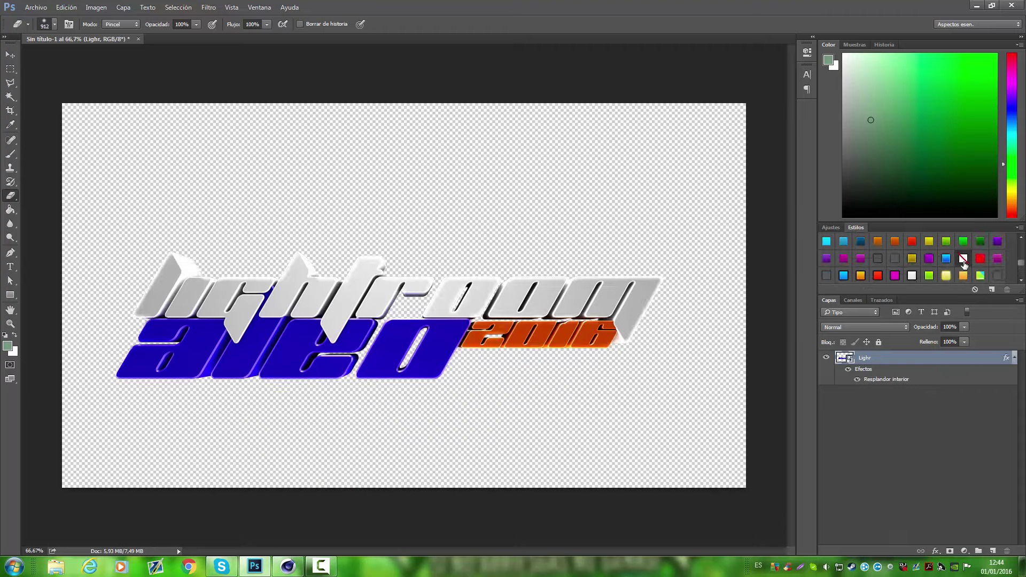
left_click(963, 259)
Add a linear black-to-white Gradient Overlay in Normal mode to the logo layer.
double_click(903, 357)
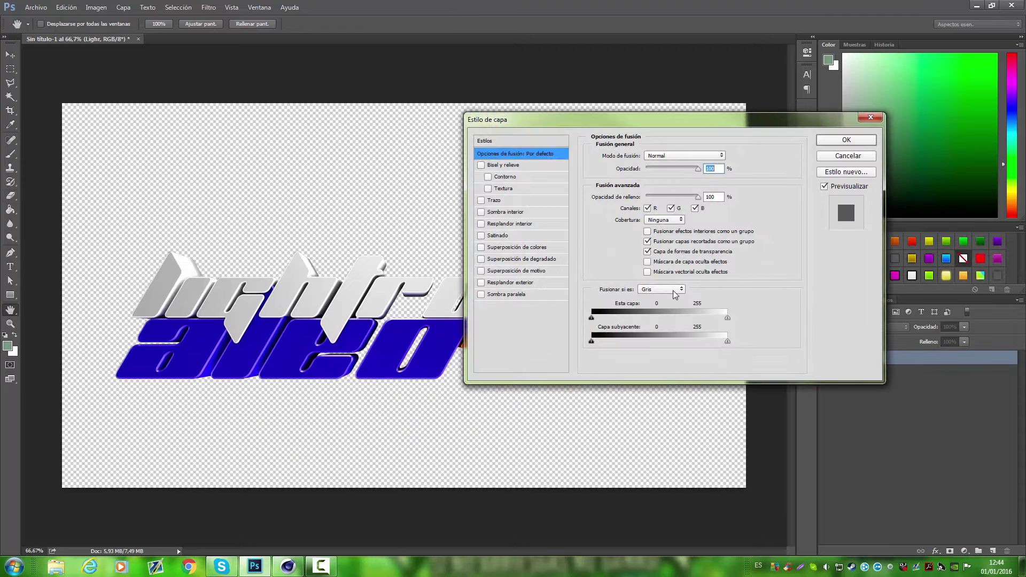
left_click(538, 261)
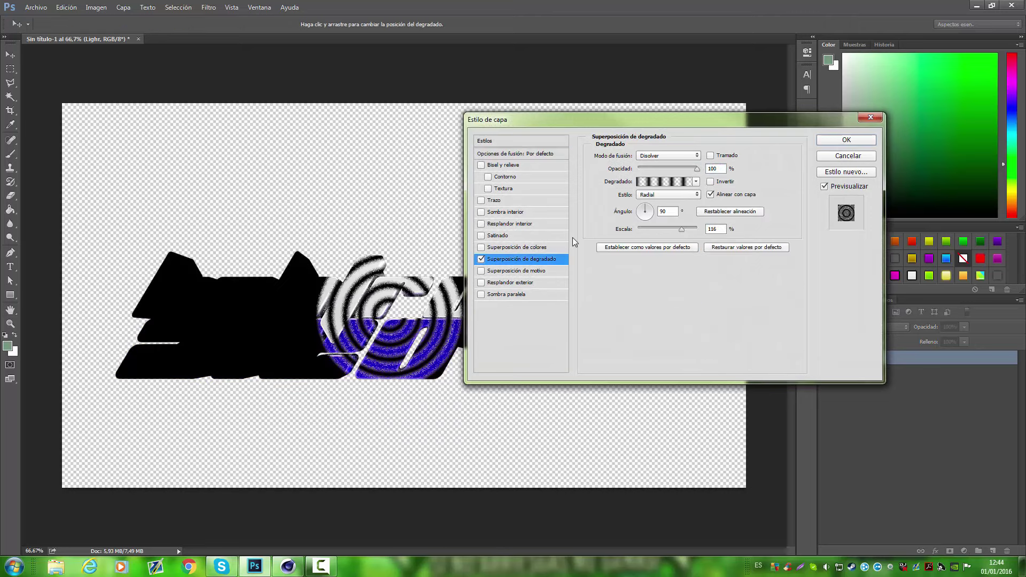
left_click(660, 156)
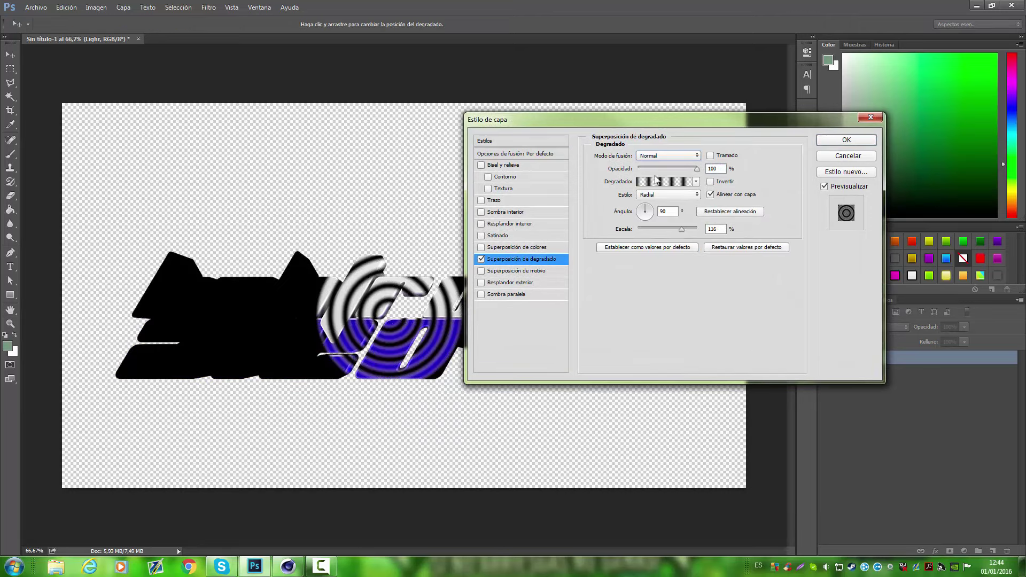
left_click(660, 182)
left_click(700, 175)
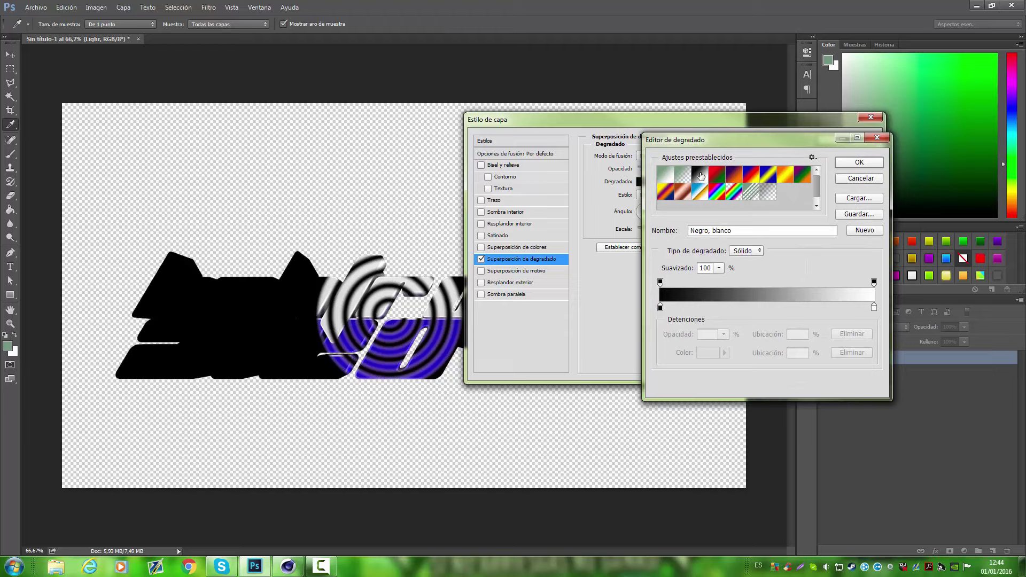
left_click(839, 162)
left_click(662, 198)
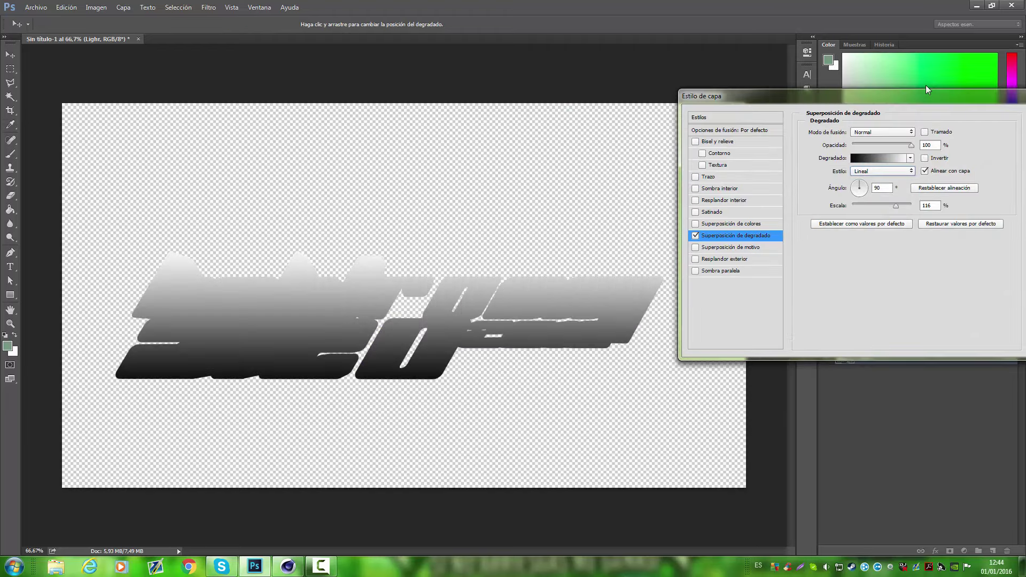
left_click_drag(759, 127, 981, 93)
Edit the gradient: white stop at about 24%, new black (000000) stop at 49%.
left_click(903, 147)
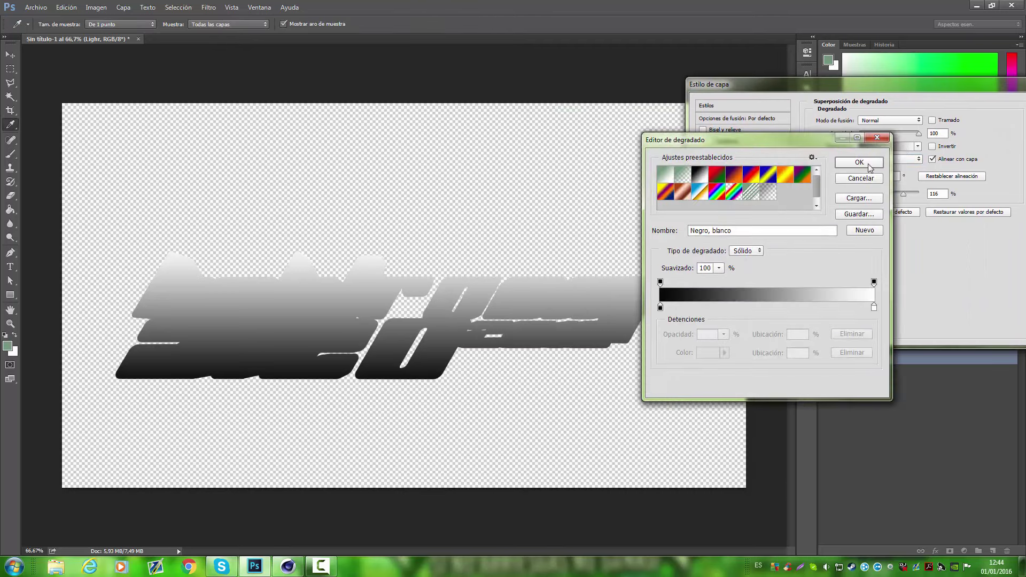
left_click_drag(874, 313, 713, 314)
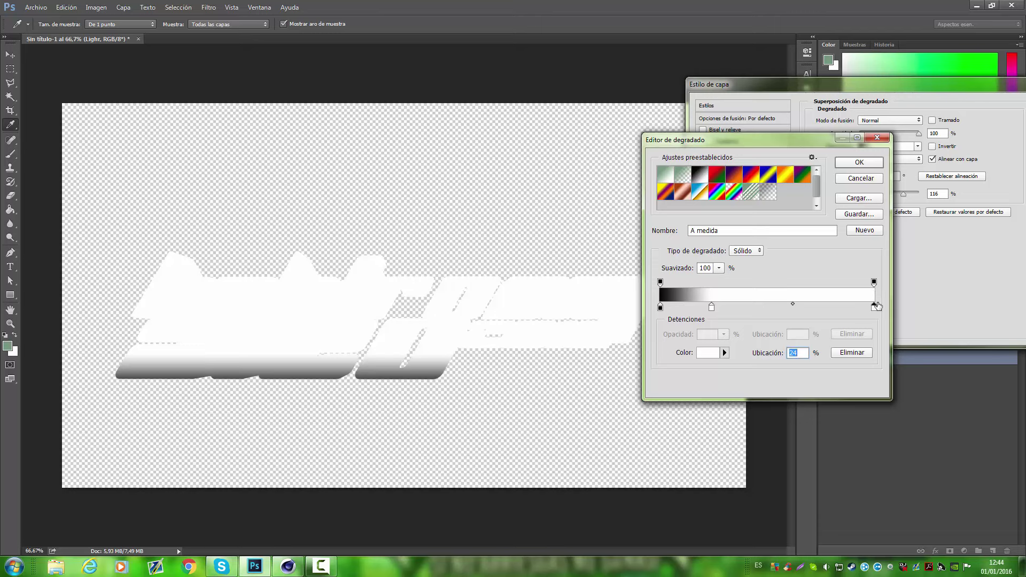
left_click_drag(874, 308, 756, 308)
double_click(756, 309)
type("000000")
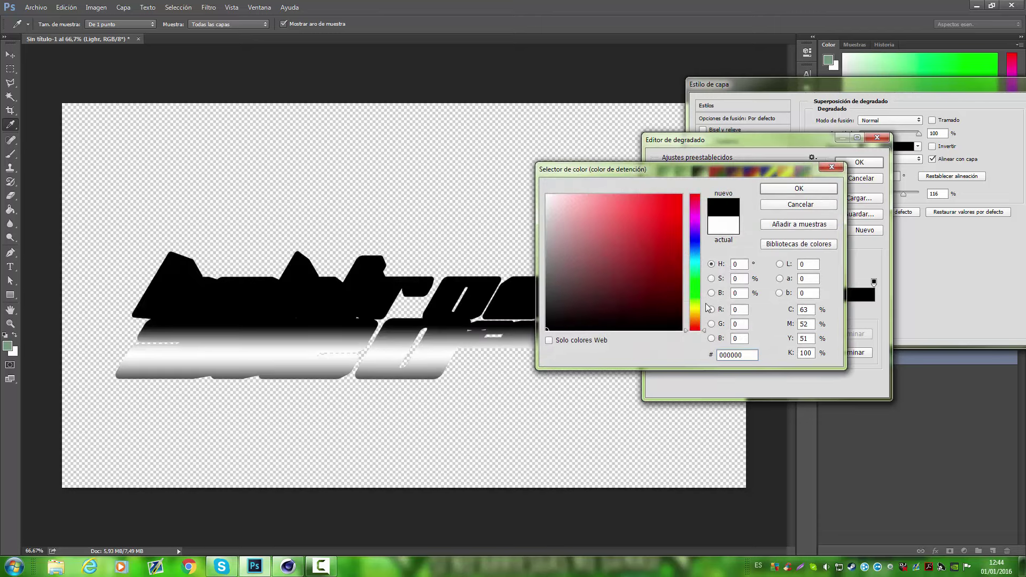
left_click(824, 190)
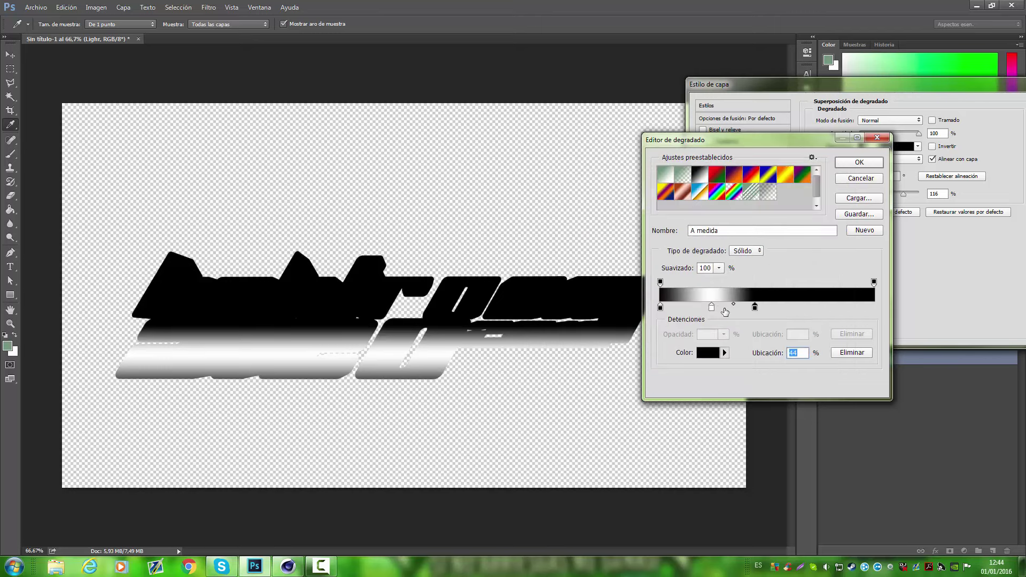
left_click_drag(755, 308, 765, 308)
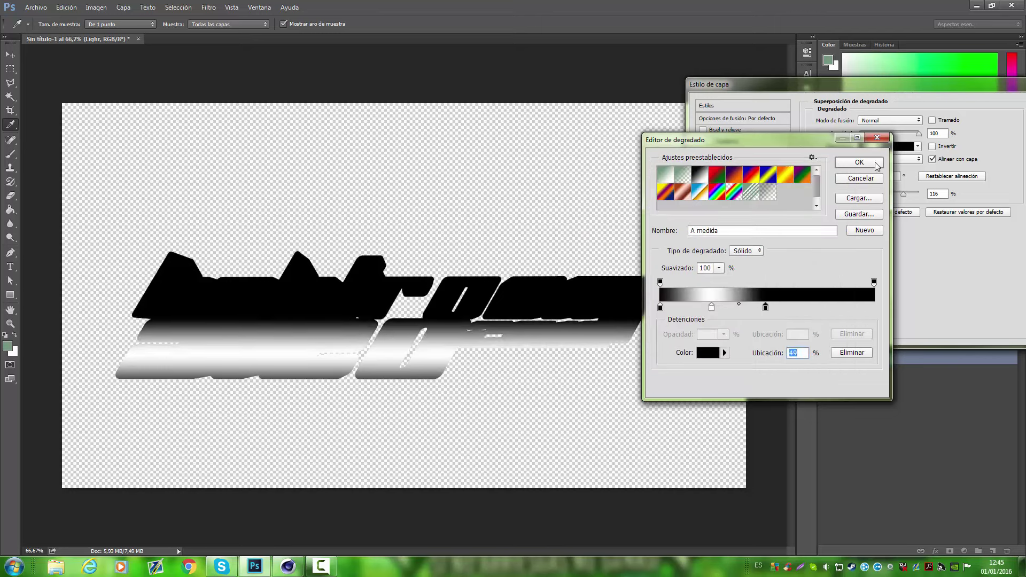
left_click(859, 163)
Set the gradient overlay to Superponer blend mode at lower opacity and apply the style.
left_click(890, 120)
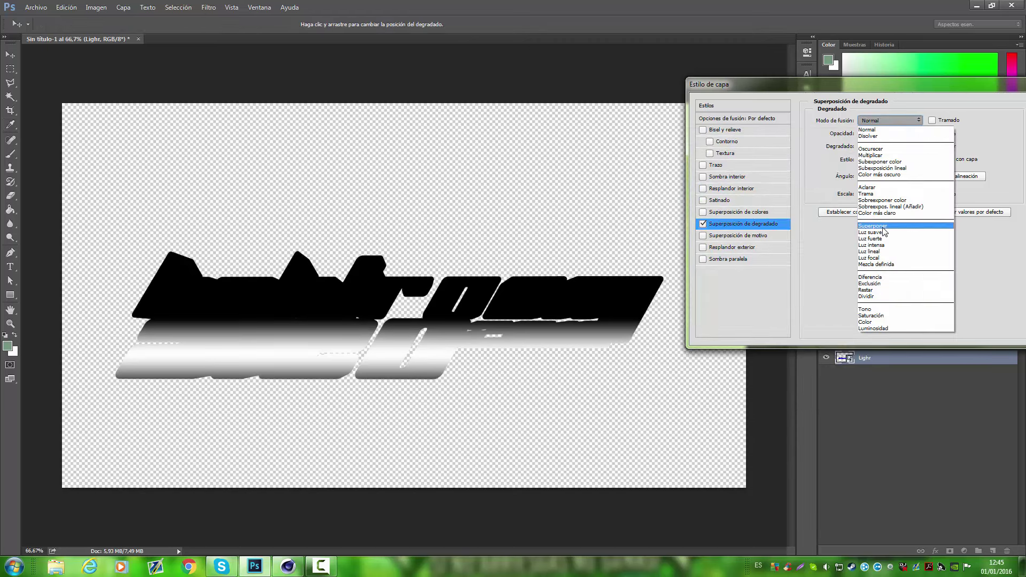
left_click(884, 226)
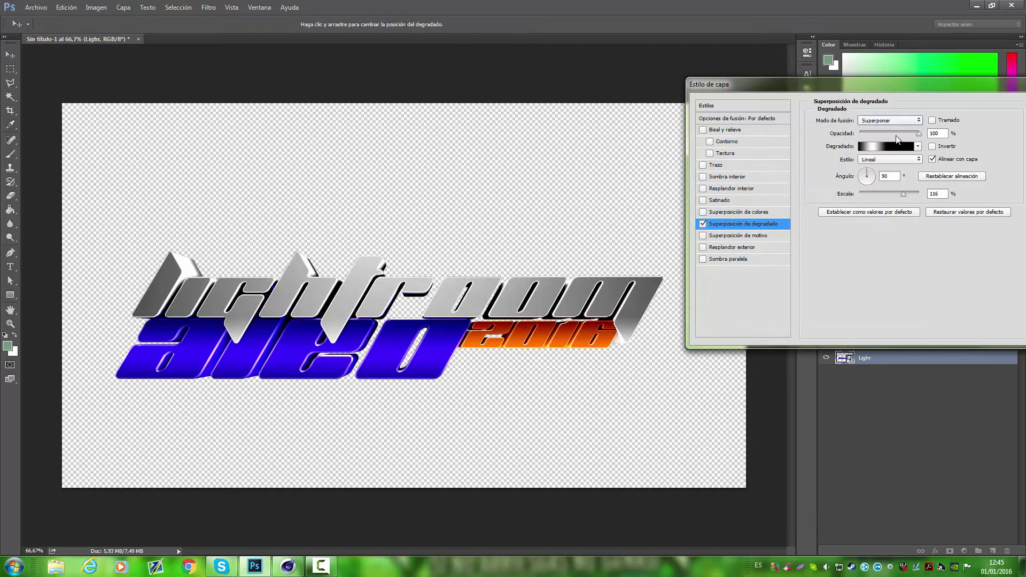
left_click_drag(899, 134, 883, 134)
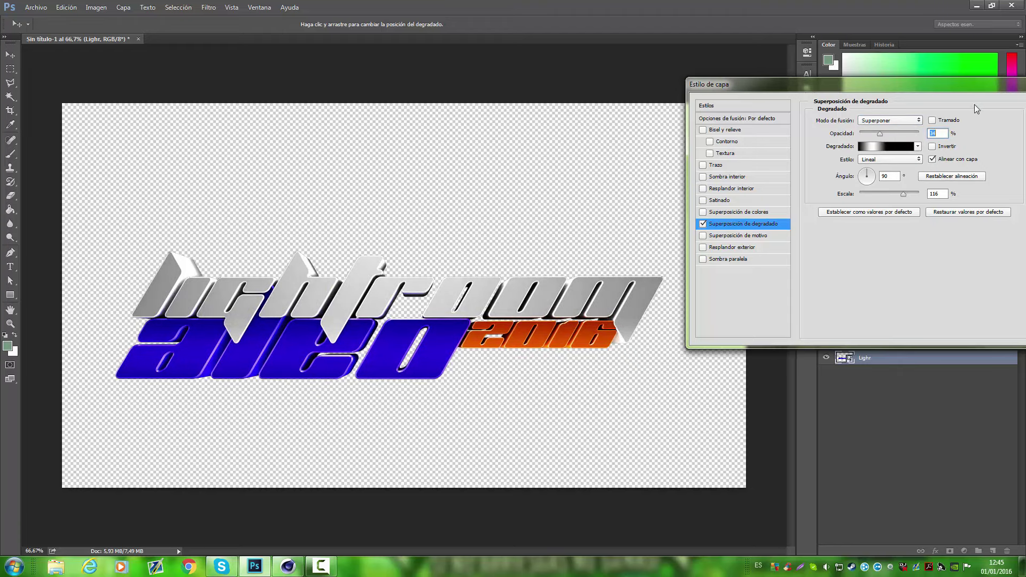
left_click_drag(1005, 84, 828, 93)
left_click(924, 119)
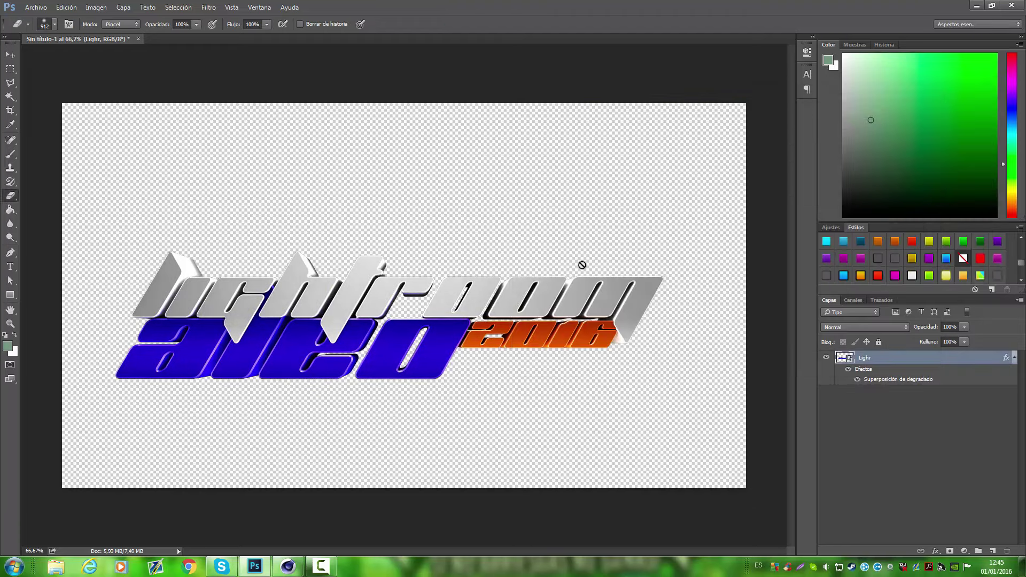
Rasterize the Lighr layer's style and apply a preset style adding a drop shadow.
left_click(9, 323)
mouse_move(405, 295)
left_mouse_down()
mouse_move(394, 280)
mouse_move(573, 299)
left_mouse_up()
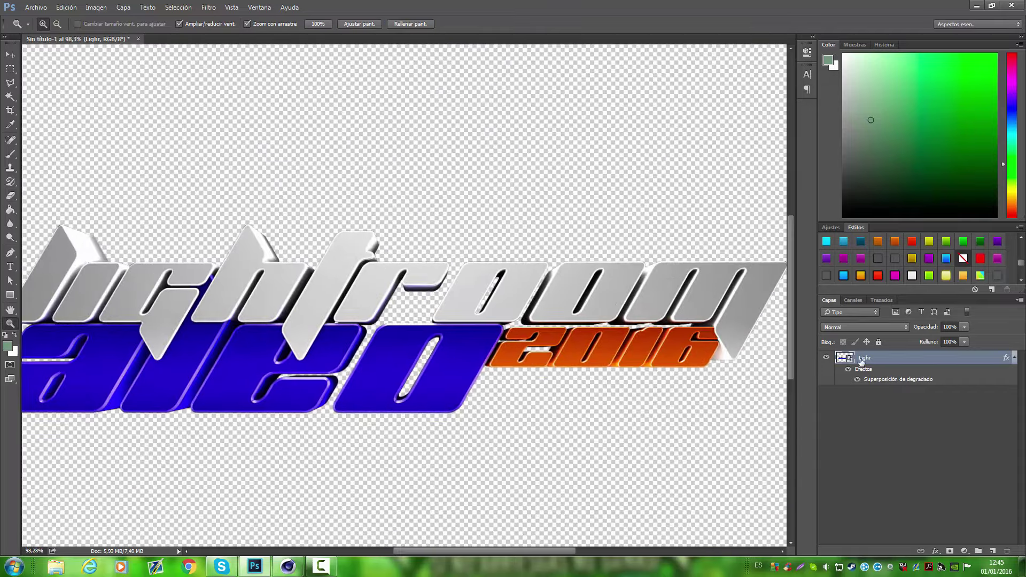
right_click(861, 361)
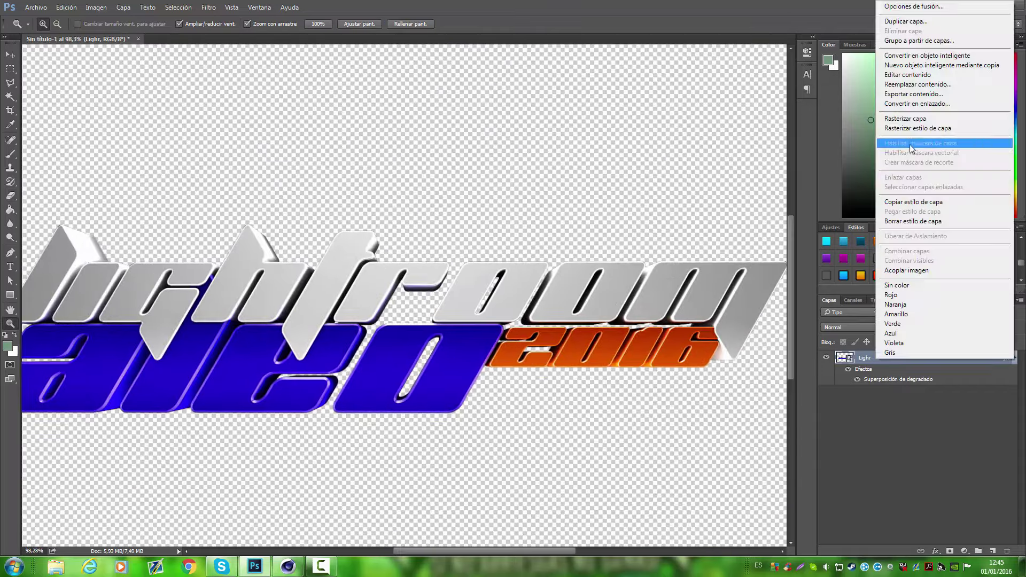
left_click(941, 129)
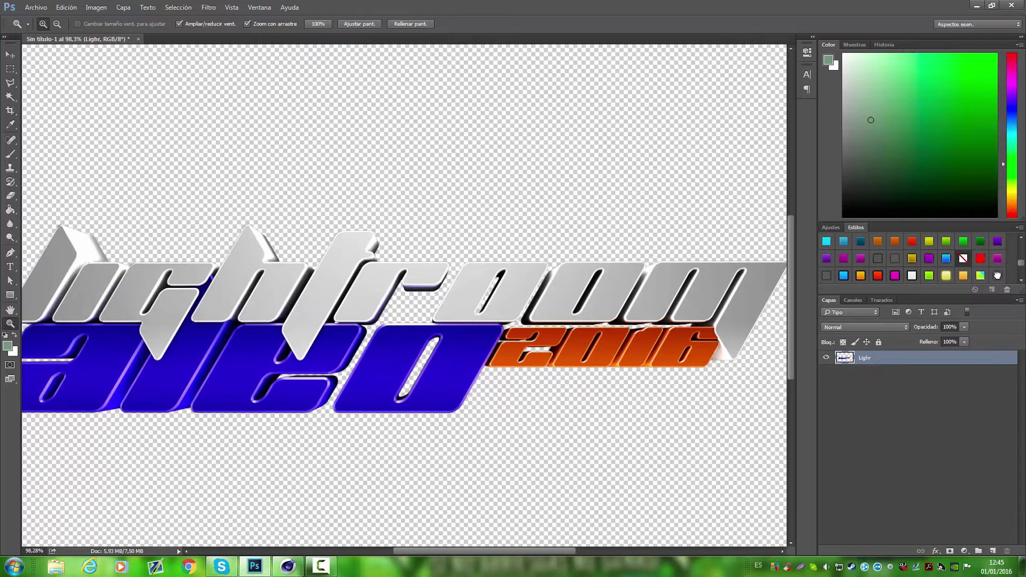
left_click(997, 275)
left_click_drag(166, 327, 128, 302)
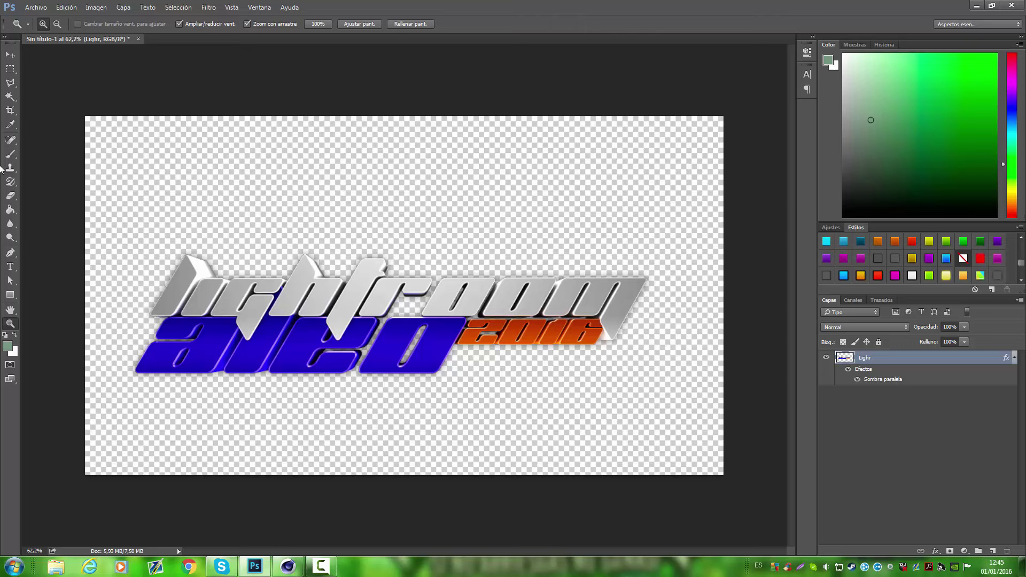
Choose the Brush tool and find a splatter brush in the presets.
left_click(10, 153)
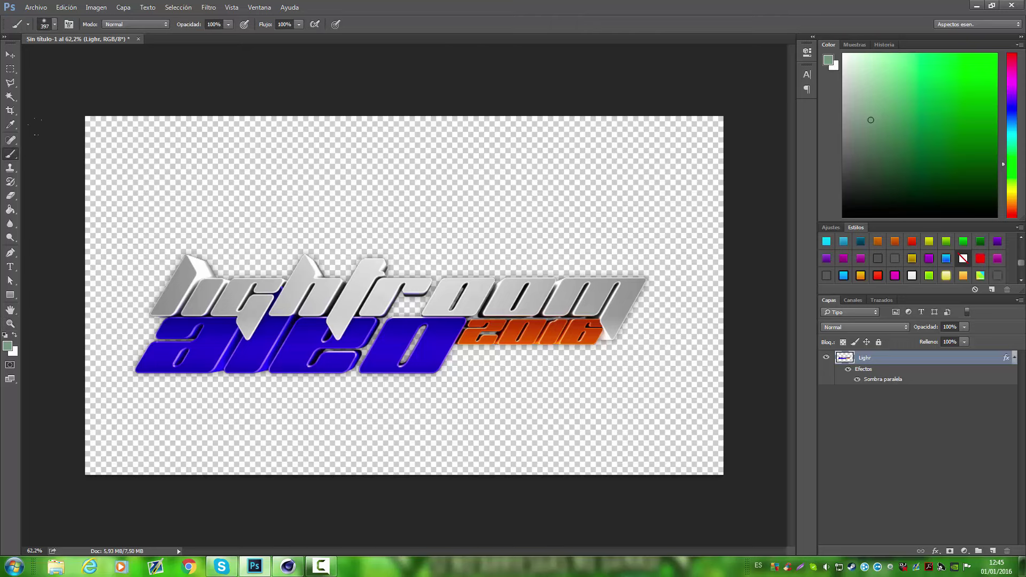
right_click(363, 269)
scroll(409, 390, "down", 3)
scroll(414, 383, "down", 3)
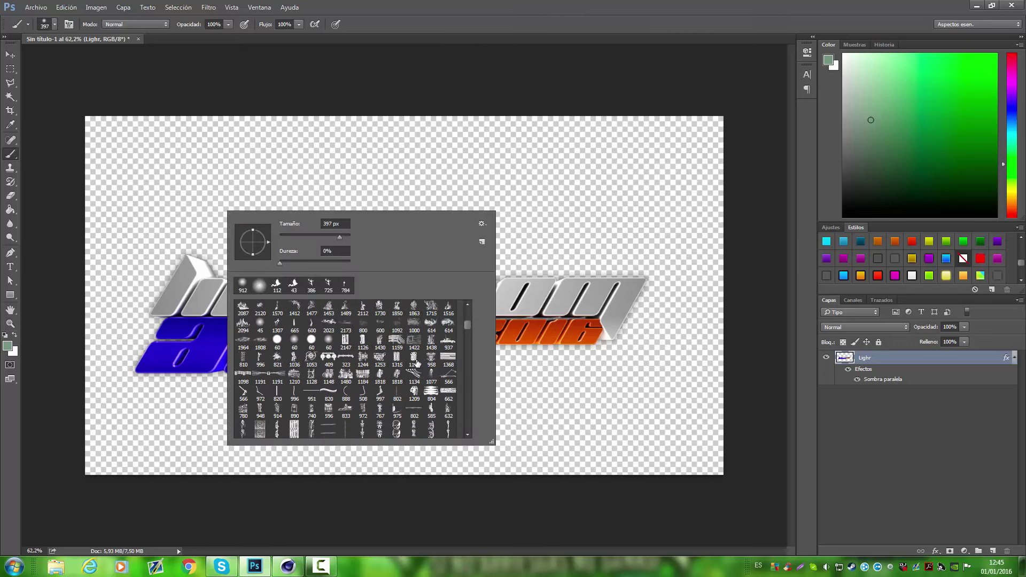
scroll(420, 374, "down", 3)
scroll(427, 366, "down", 3)
scroll(431, 359, "down", 3)
scroll(424, 364, "down", 3)
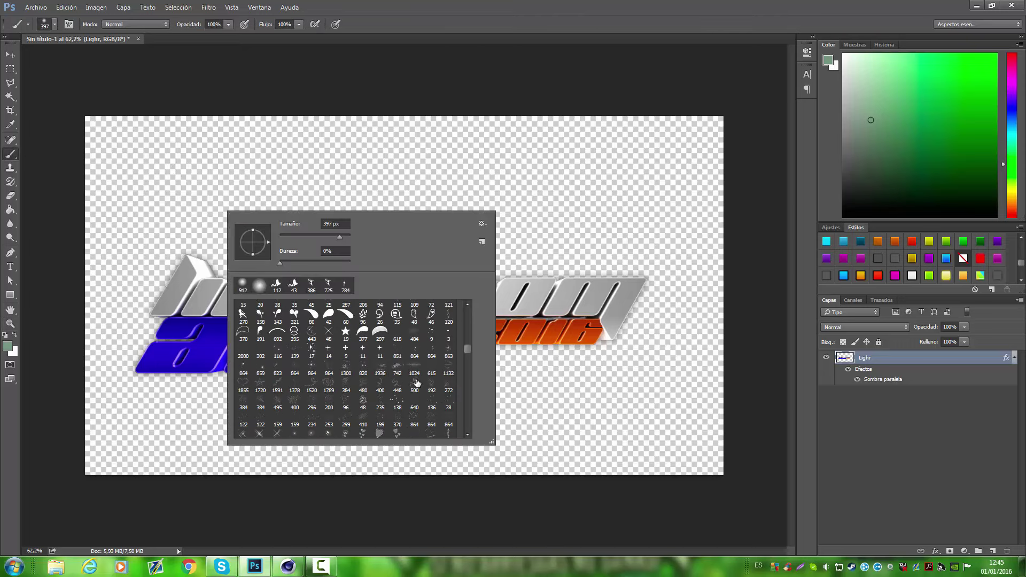
scroll(417, 368, "down", 3)
scroll(411, 372, "down", 3)
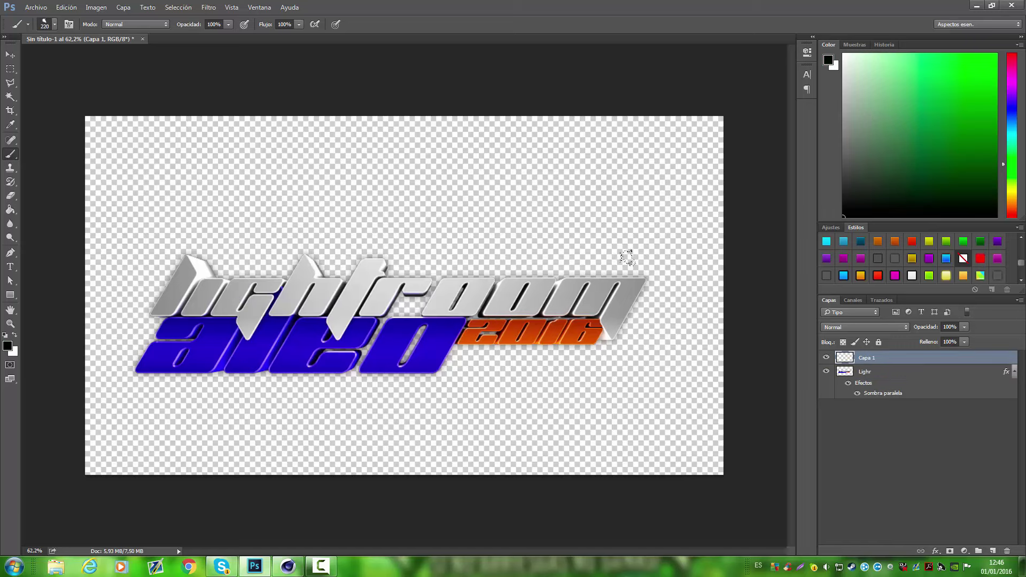
Stamp seven black splatters across the logo's top, bottom, centre and left side.
left_click(655, 284)
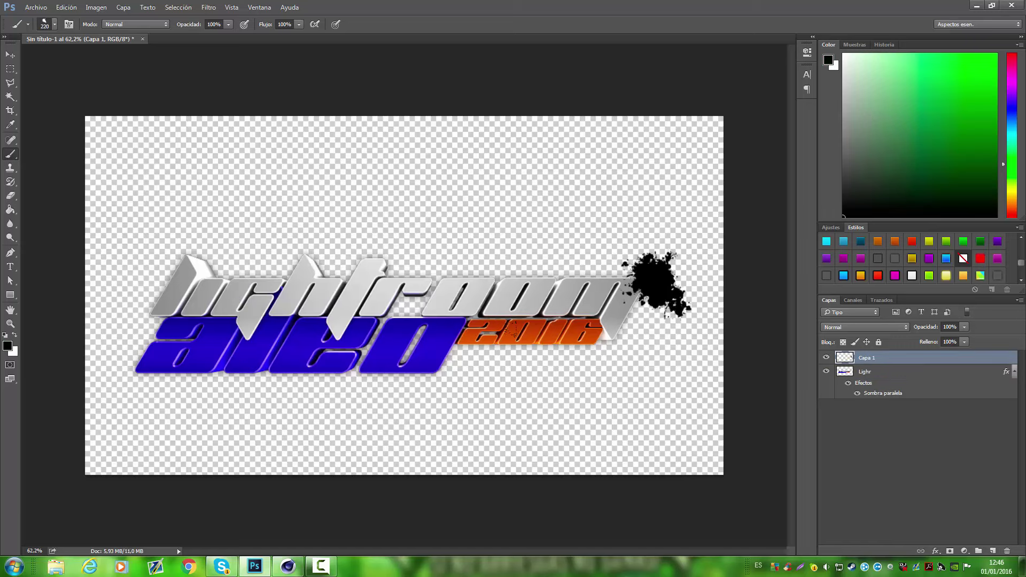
left_click(470, 351)
left_click(499, 264)
left_click(328, 281)
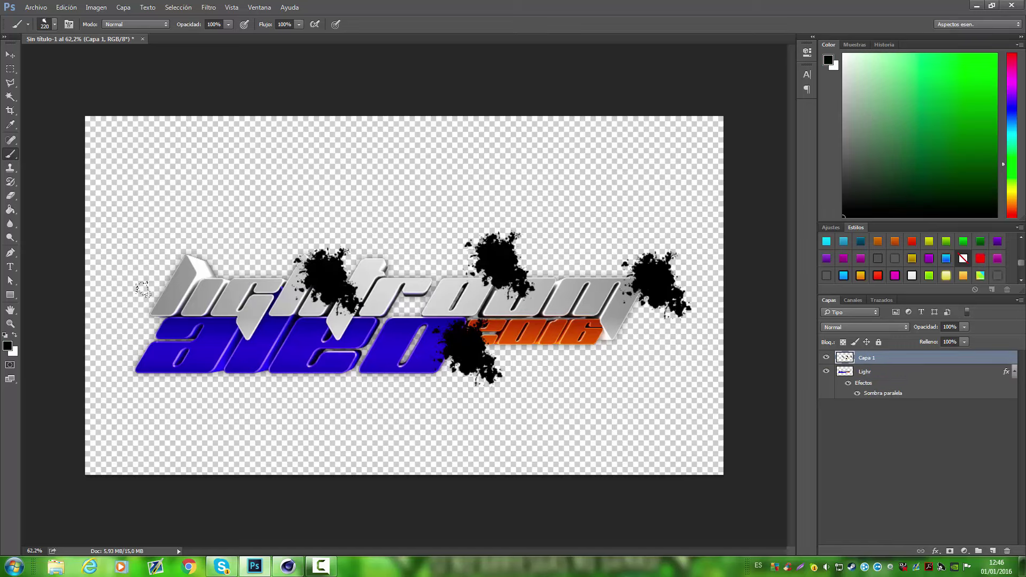
left_click(171, 315)
left_click(177, 380)
left_click(325, 378)
Switch to a smaller splatter brush and add four more splatters on the left and centre.
right_click(322, 319)
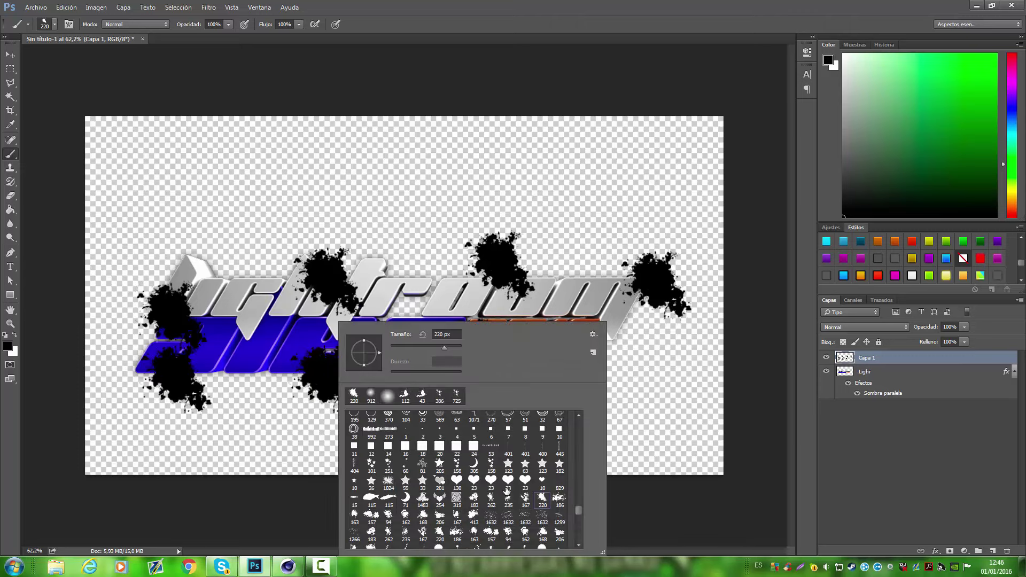
left_click(526, 498)
left_click(249, 383)
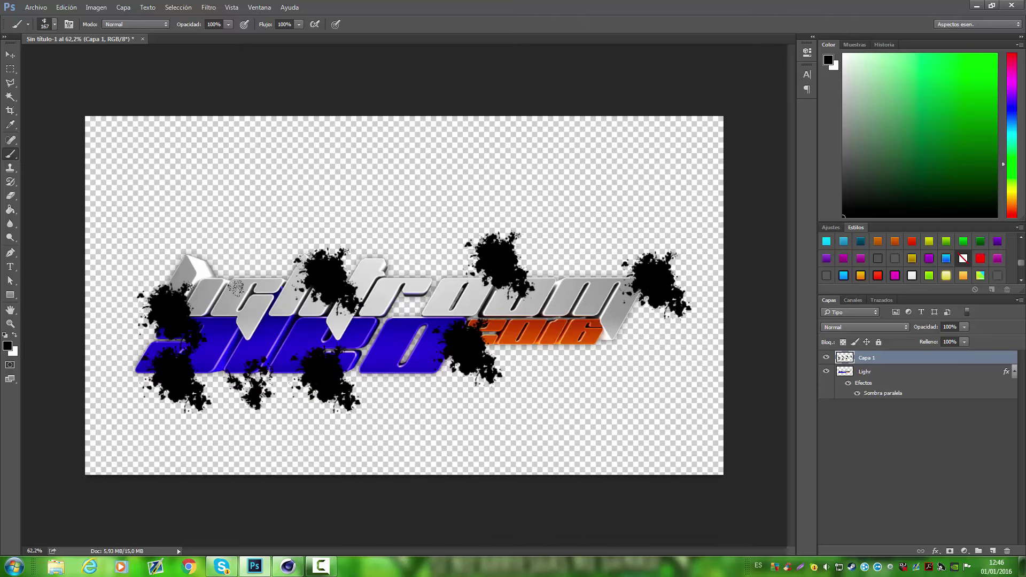
left_click(247, 309)
left_click(417, 285)
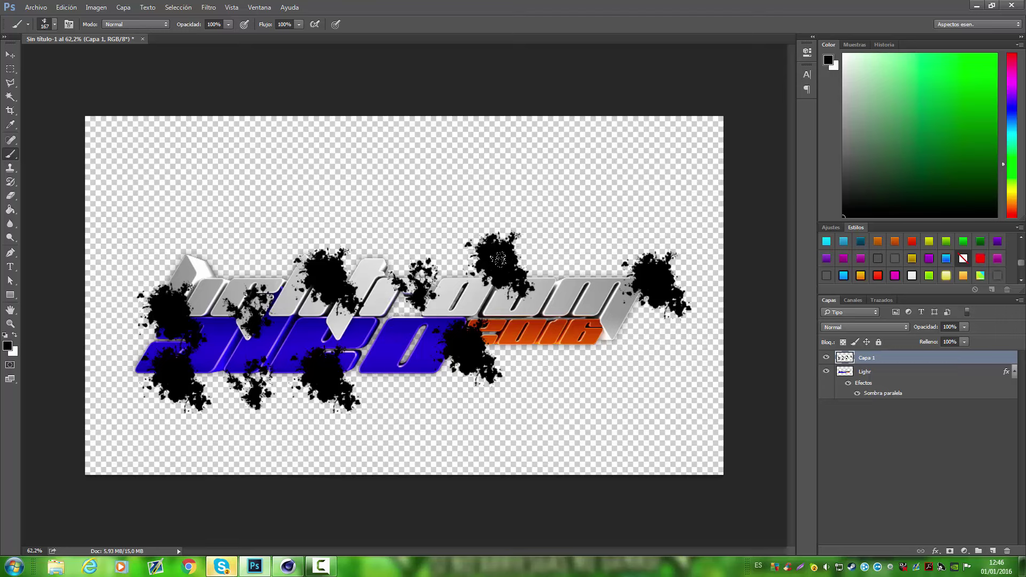
left_click(193, 245)
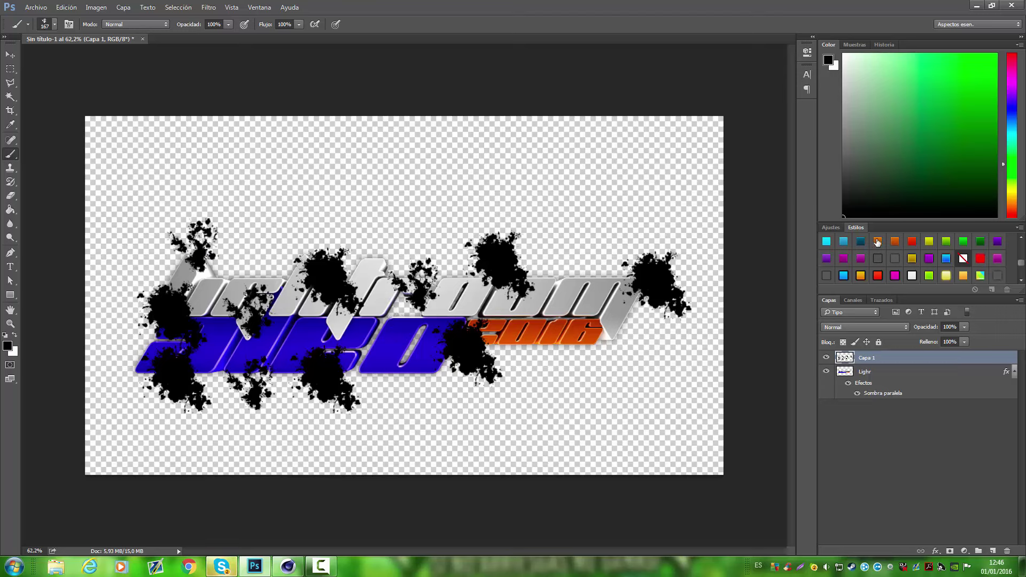
left_click(859, 328)
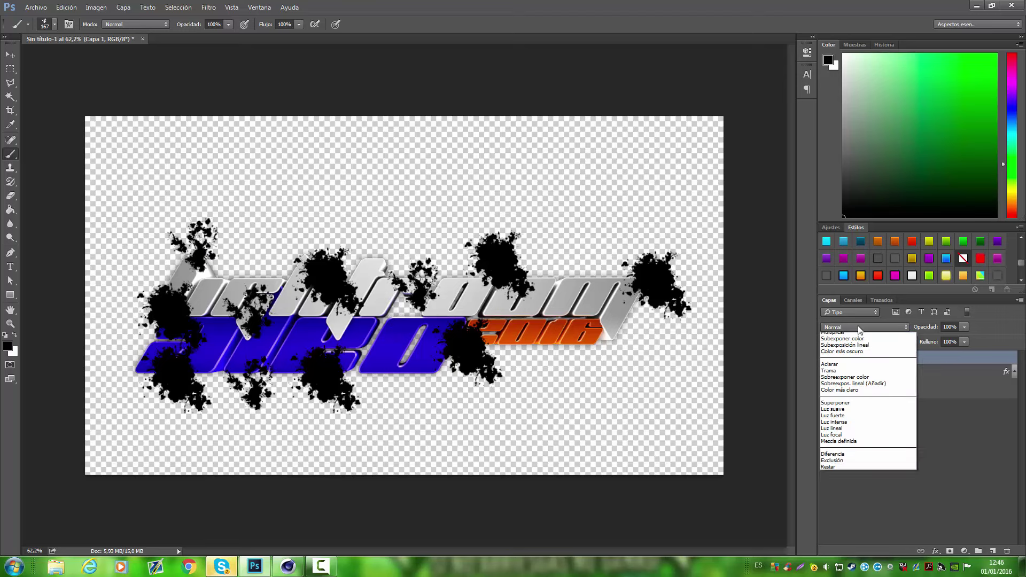
left_click(946, 361)
right_click(951, 353)
Clip the splatter layer to the logo, fade it to 13% opacity, and merge it with Lighr.
left_click(960, 134)
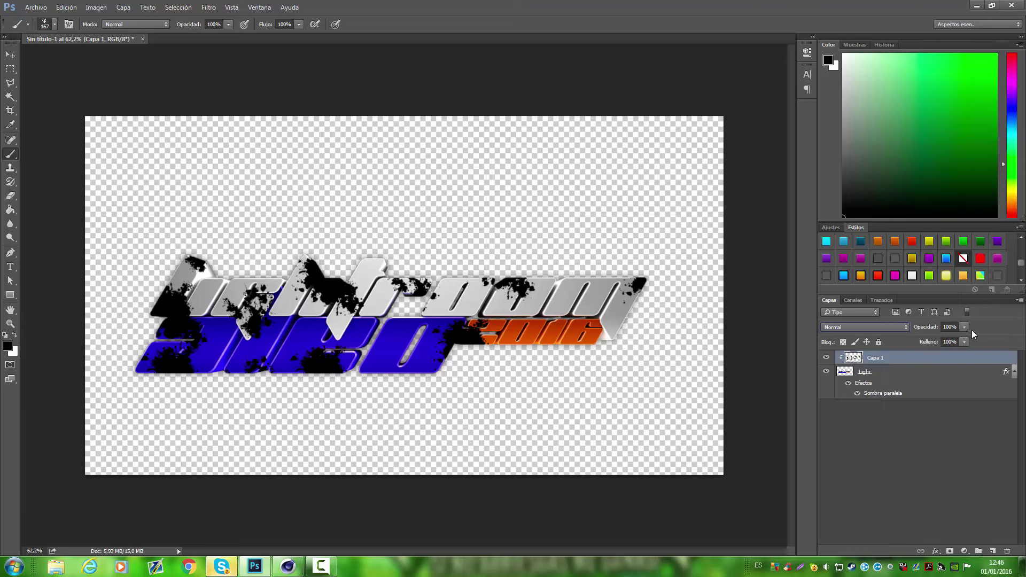
left_click_drag(932, 339, 909, 340)
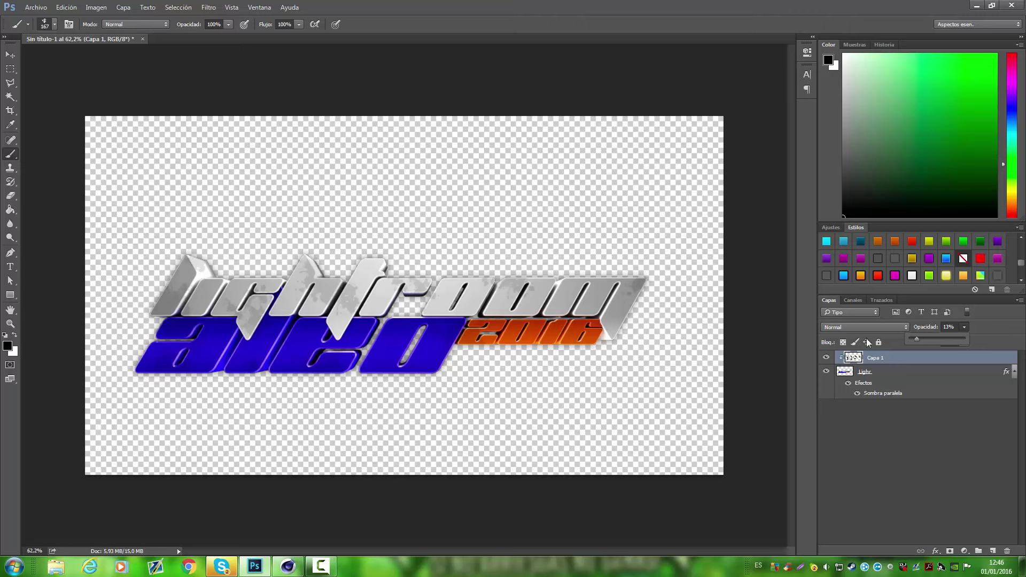
left_click(11, 196)
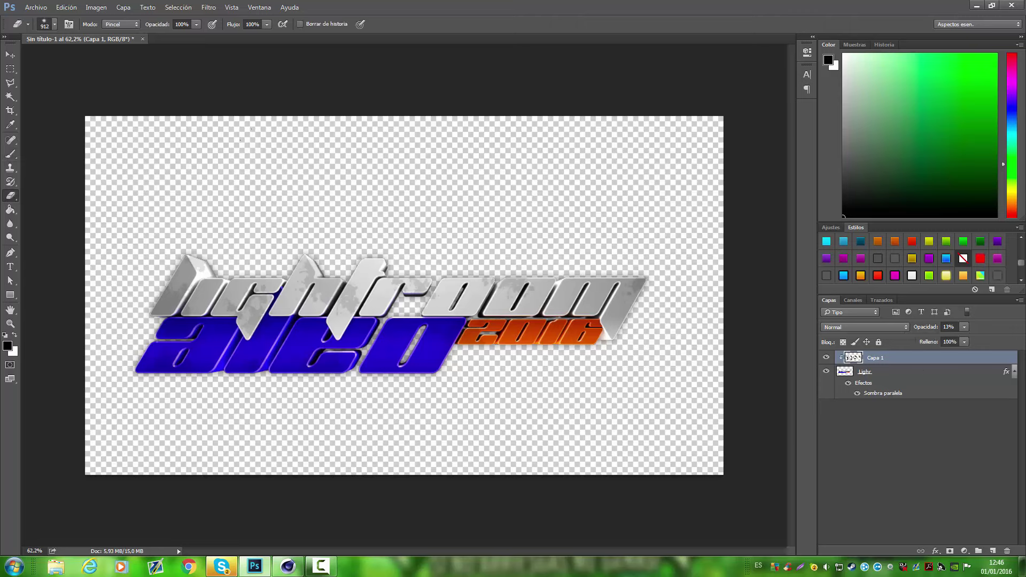
mouse_move(437, 200)
left_mouse_down()
mouse_move(352, 185)
mouse_move(321, 196)
left_mouse_up()
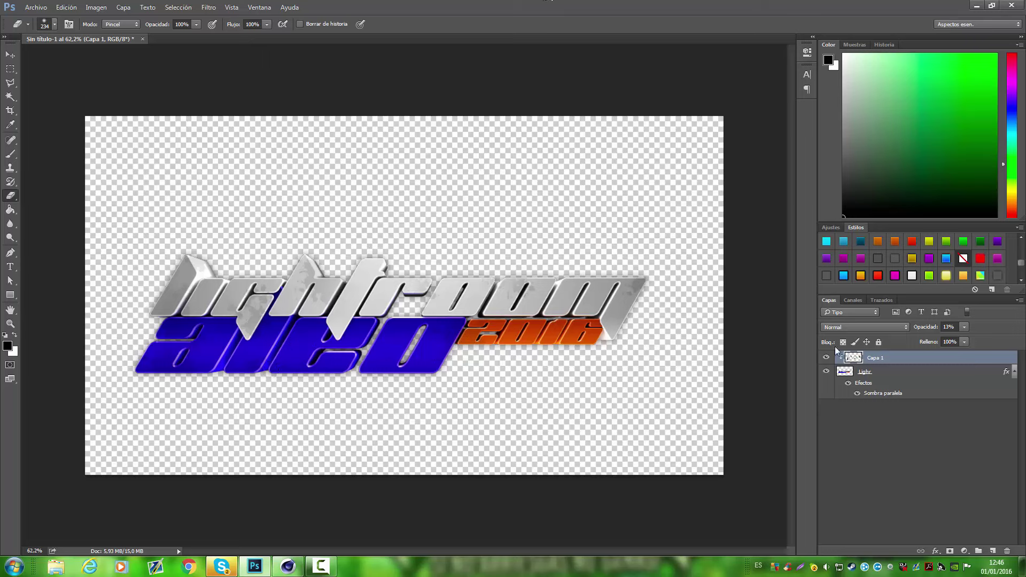
left_click(874, 372, "shift")
key("ctrl+e")
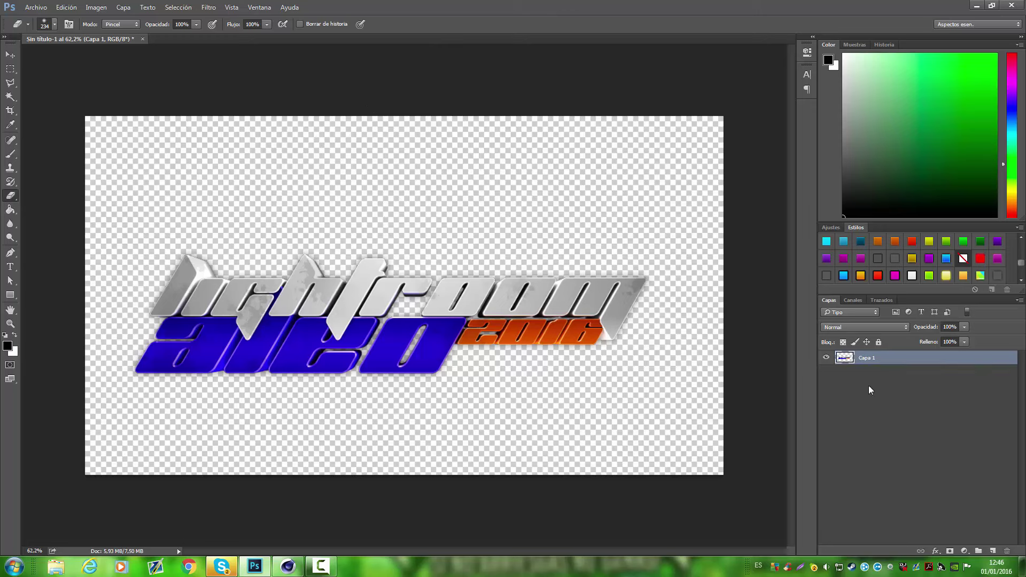